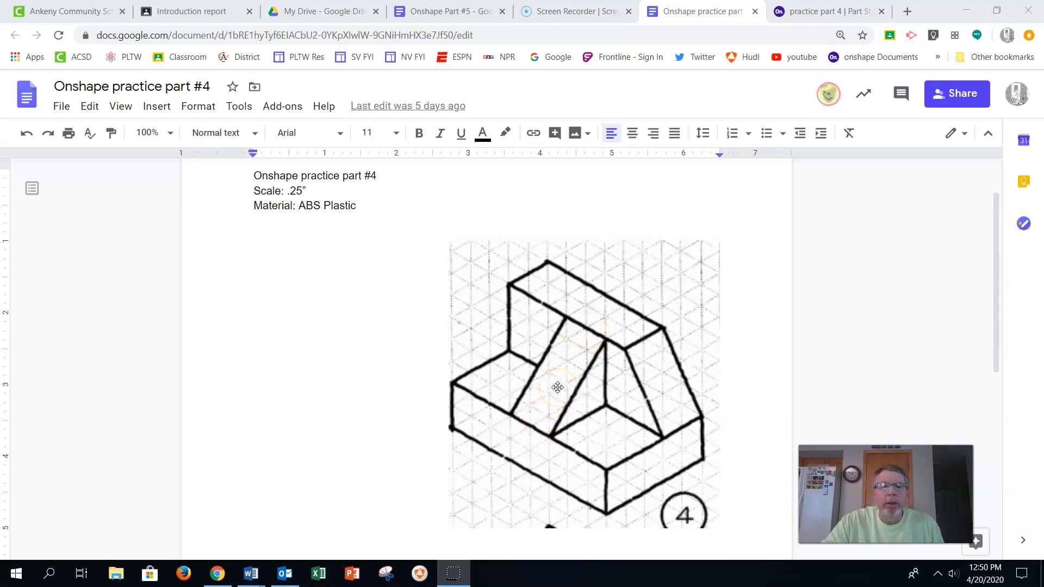
# - Switch to the Onshape part studio, start a sketch on the Front plane, and hide the default planes
pyautogui.click(809, 14)
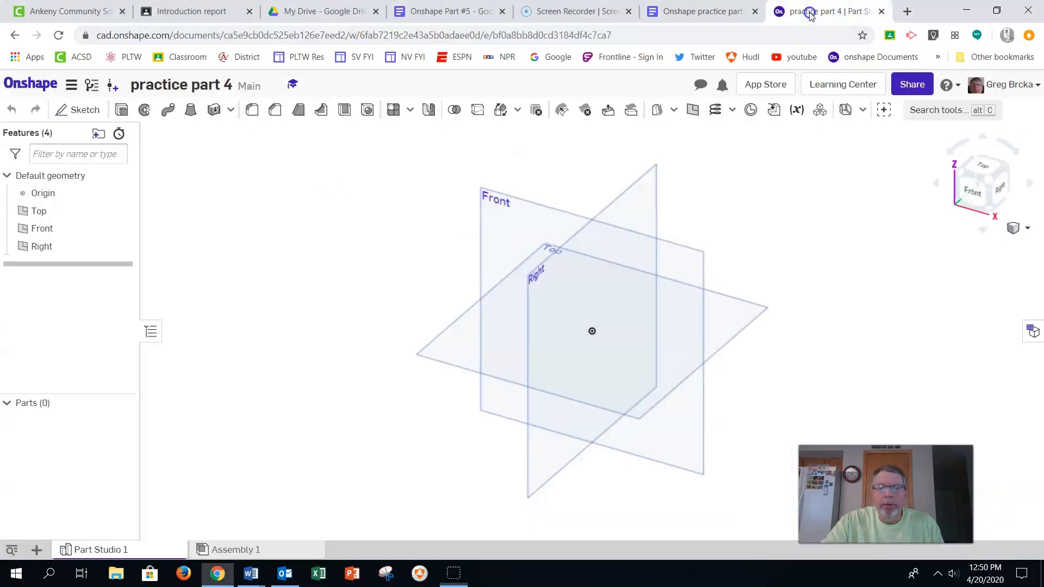
pyautogui.click(515, 202)
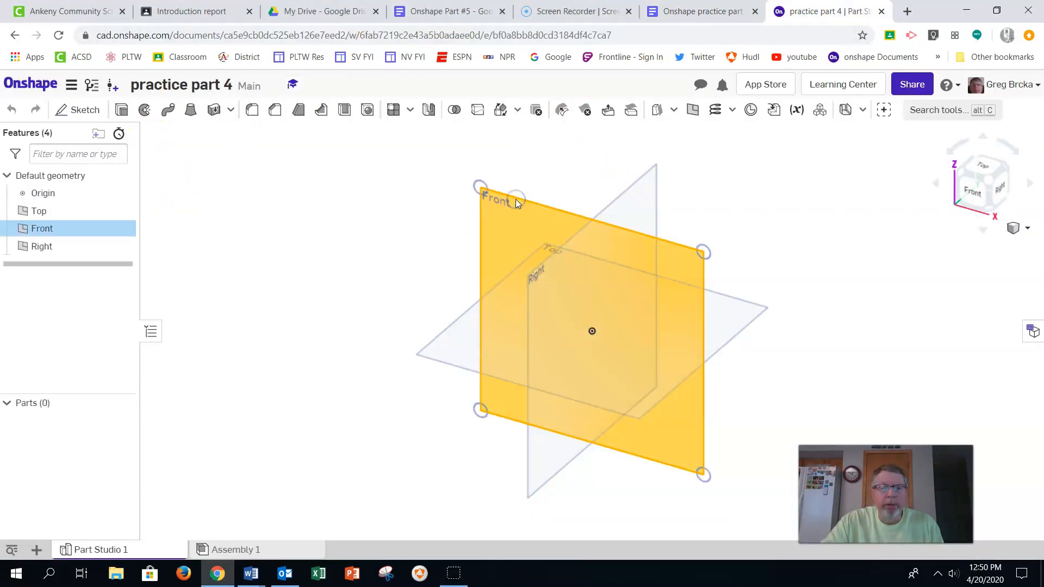
pyautogui.click(75, 111)
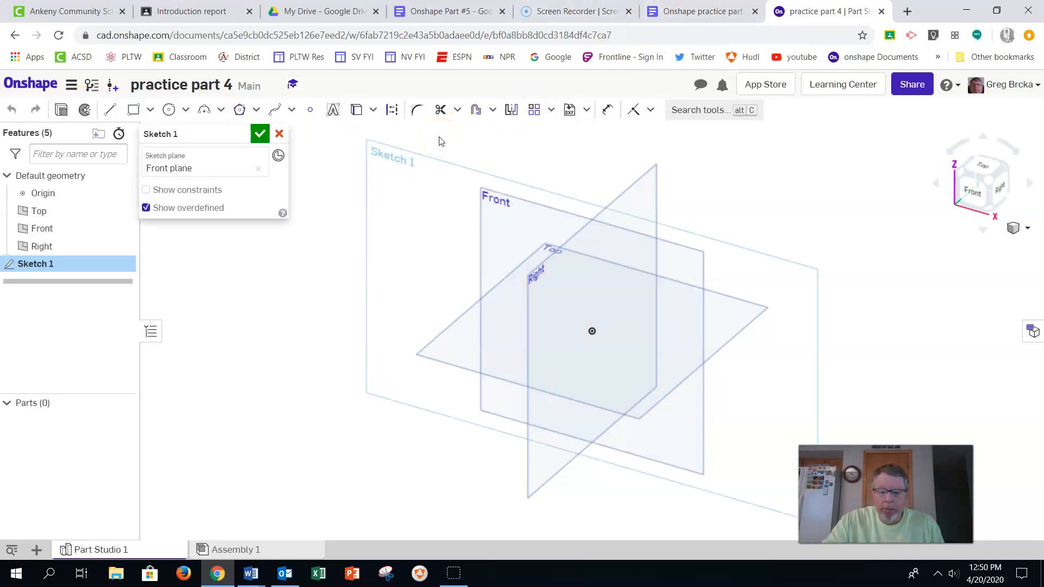
pyautogui.press('p')
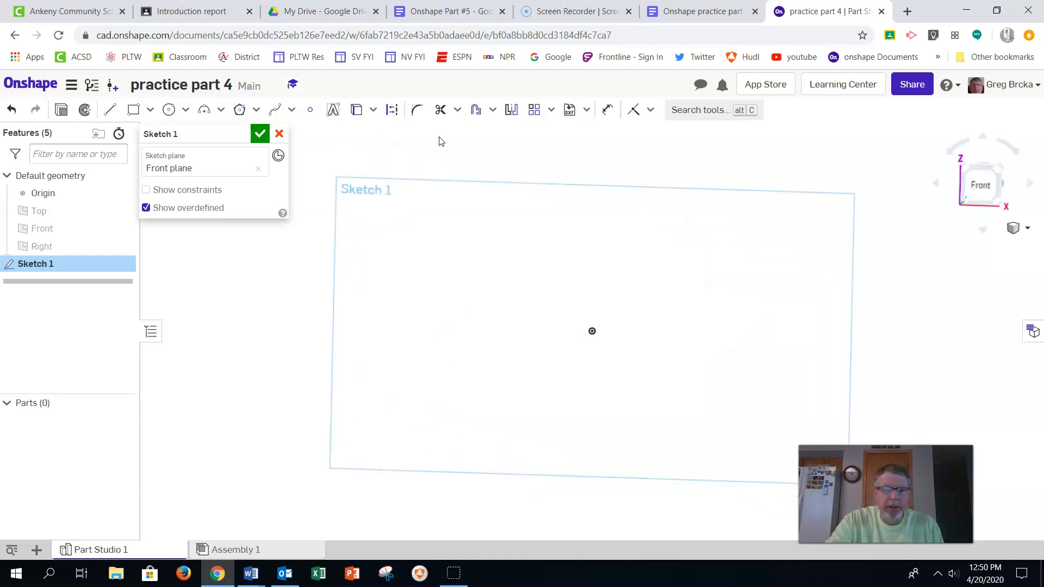
# - Check the reference drawing, then sketch a corner rectangle from the origin, 2 in wide and 0.5 in high
pyautogui.click(688, 13)
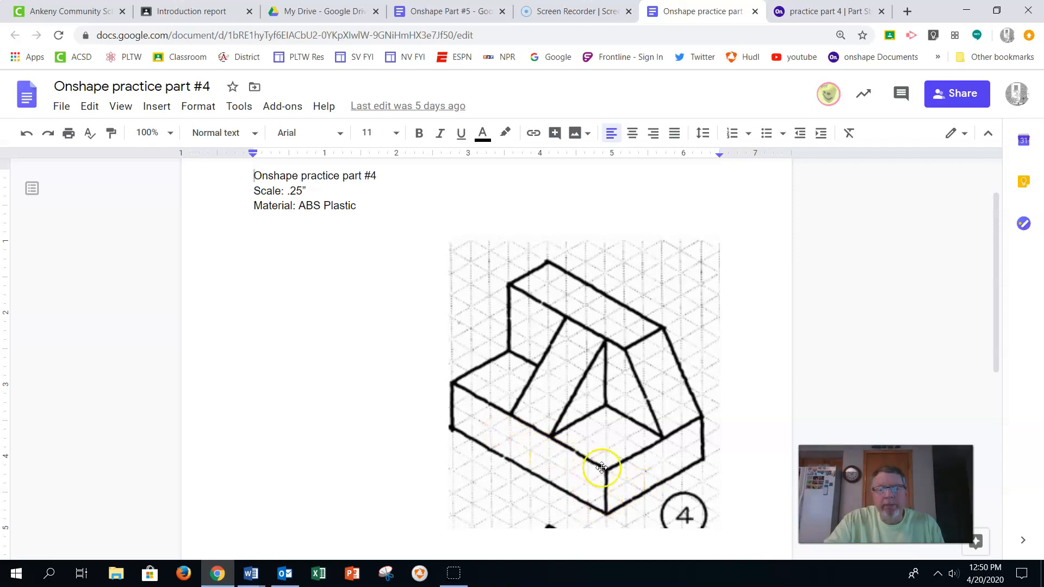
pyautogui.click(807, 19)
pyautogui.click(133, 110)
pyautogui.click(591, 331)
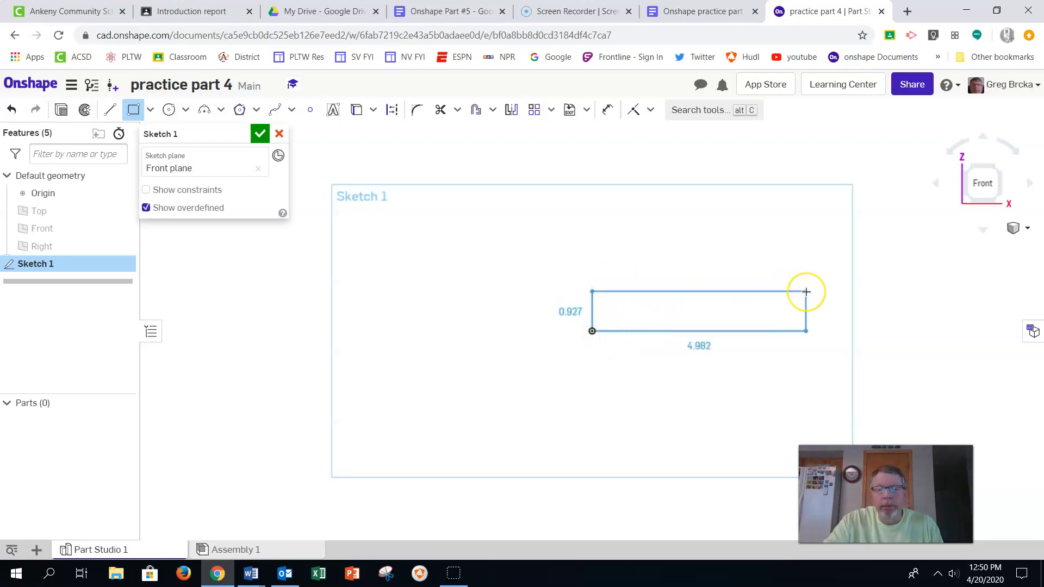
pyautogui.click(806, 292)
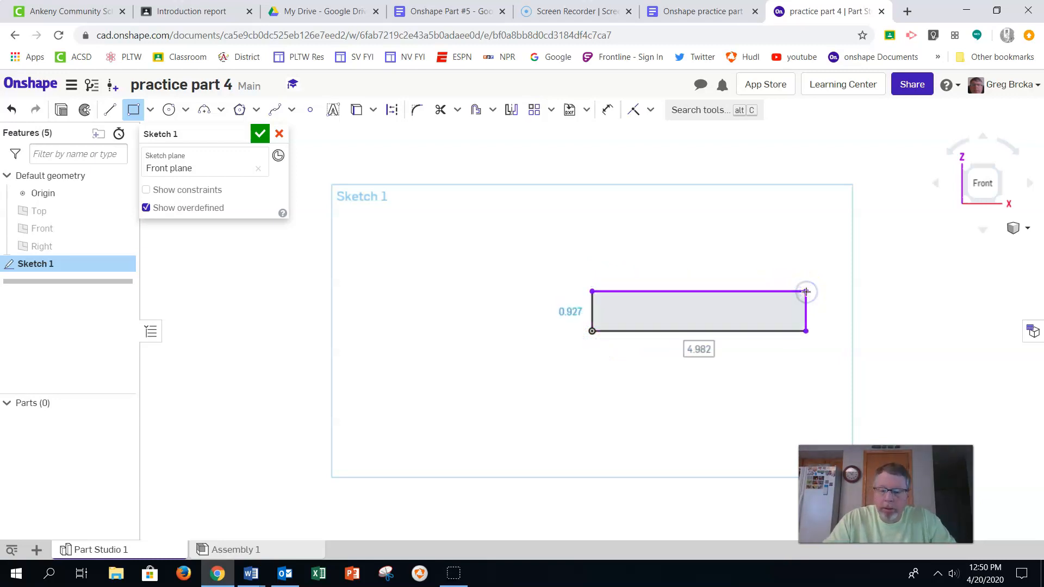
pyautogui.write('.5')
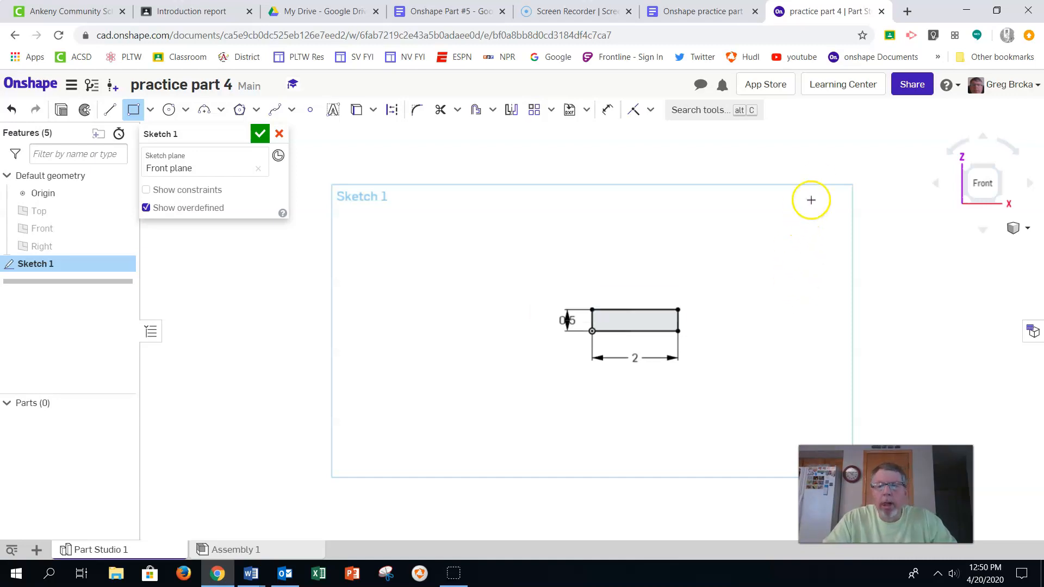
# - Rename the sketch as bottom base and finish it
pyautogui.click(232, 133)
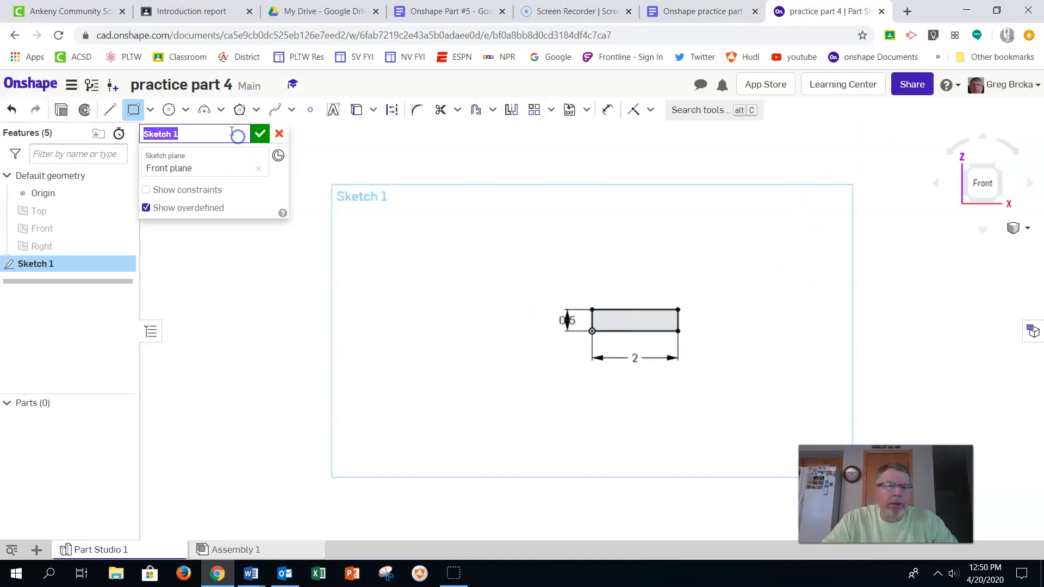
pyautogui.write('bott')
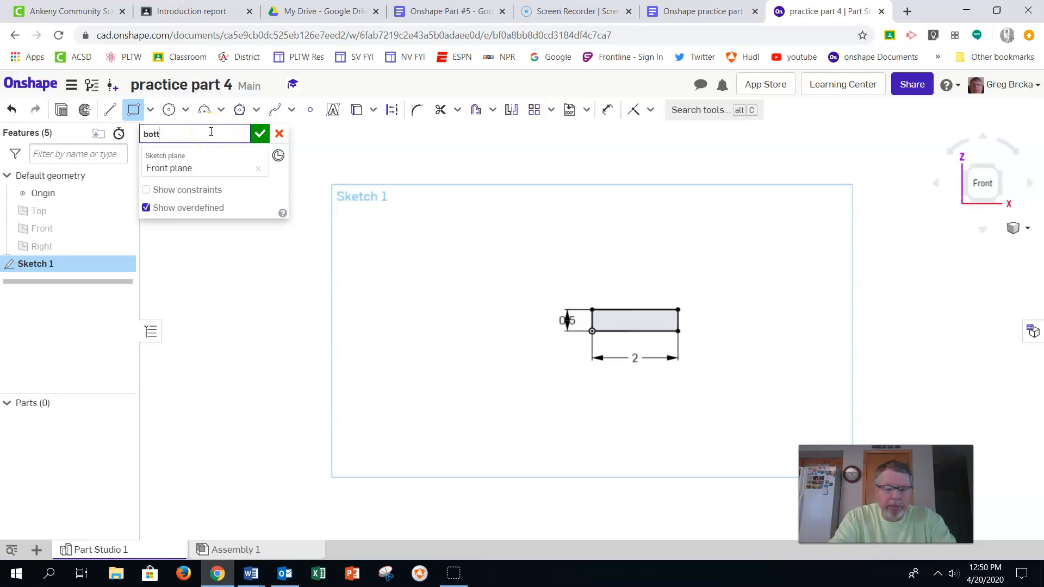
pyautogui.write('om base')
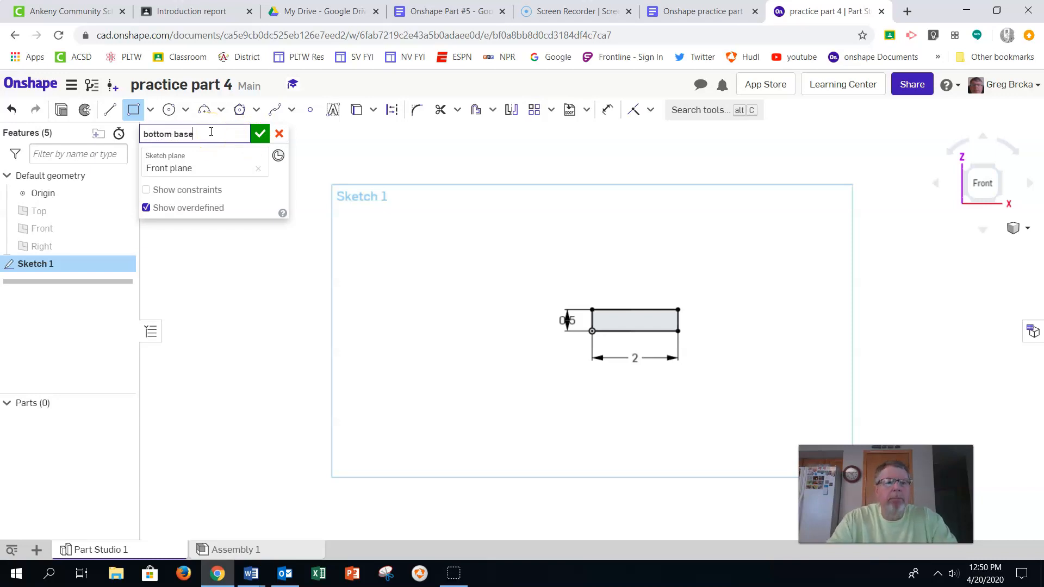
pyautogui.click(259, 134)
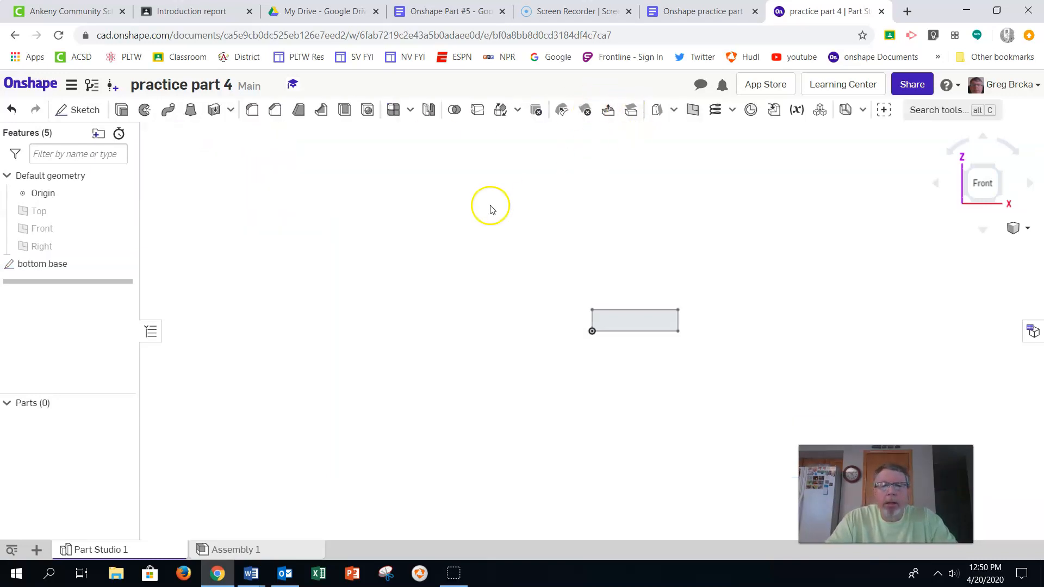
# - Check the part's depth in the reference drawing and extrude the bottom base rectangle as a new solid 1.25 in deep
pyautogui.click(663, 15)
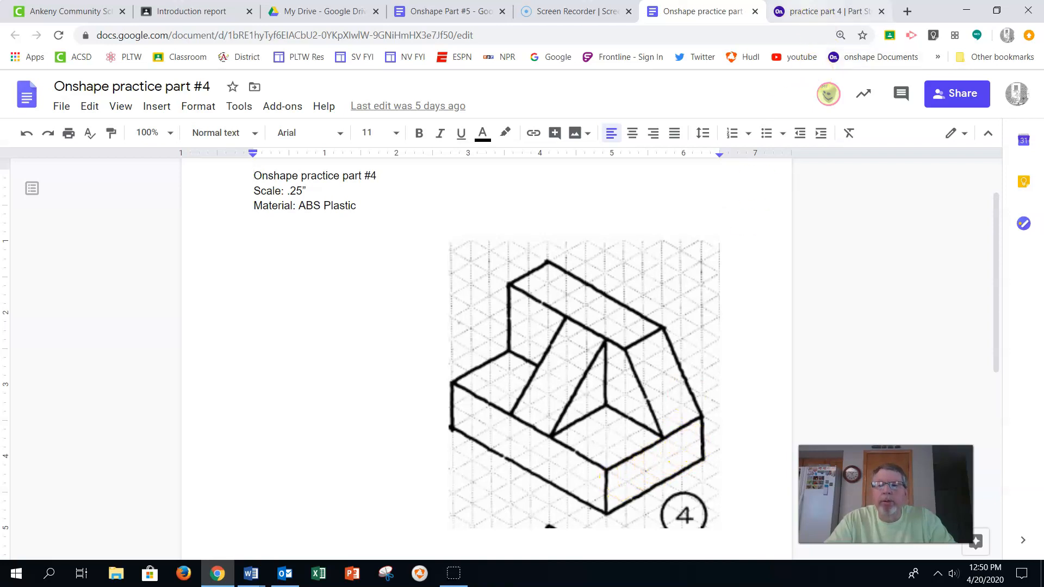
pyautogui.click(809, 13)
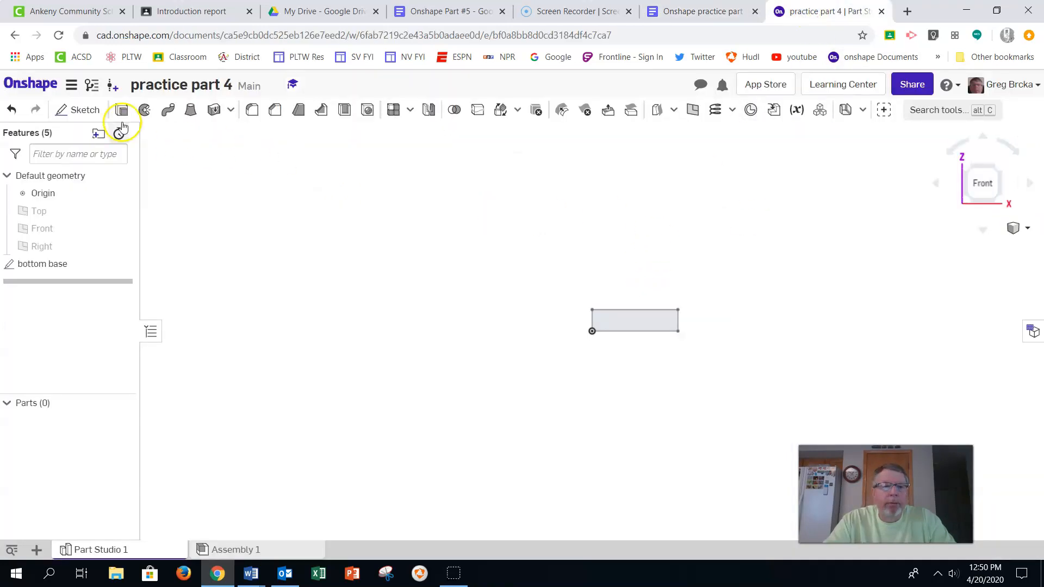
pyautogui.click(622, 314)
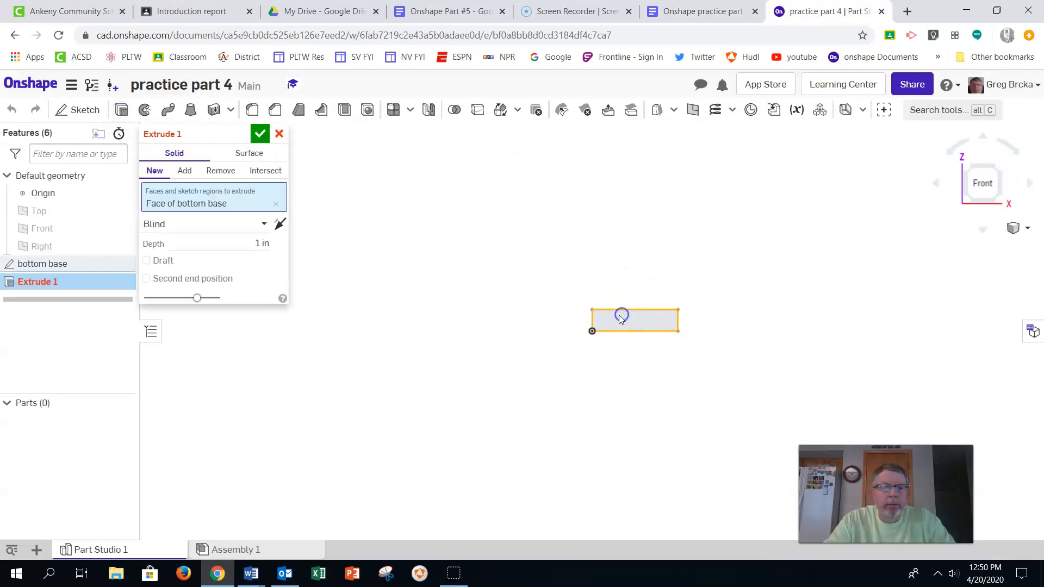
pyautogui.click(245, 243)
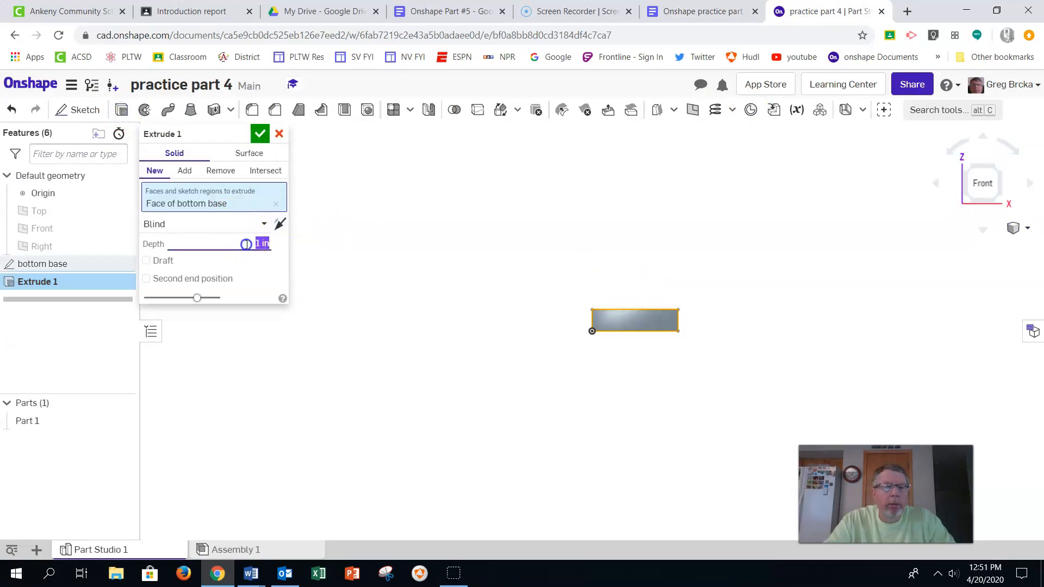
pyautogui.write('1')
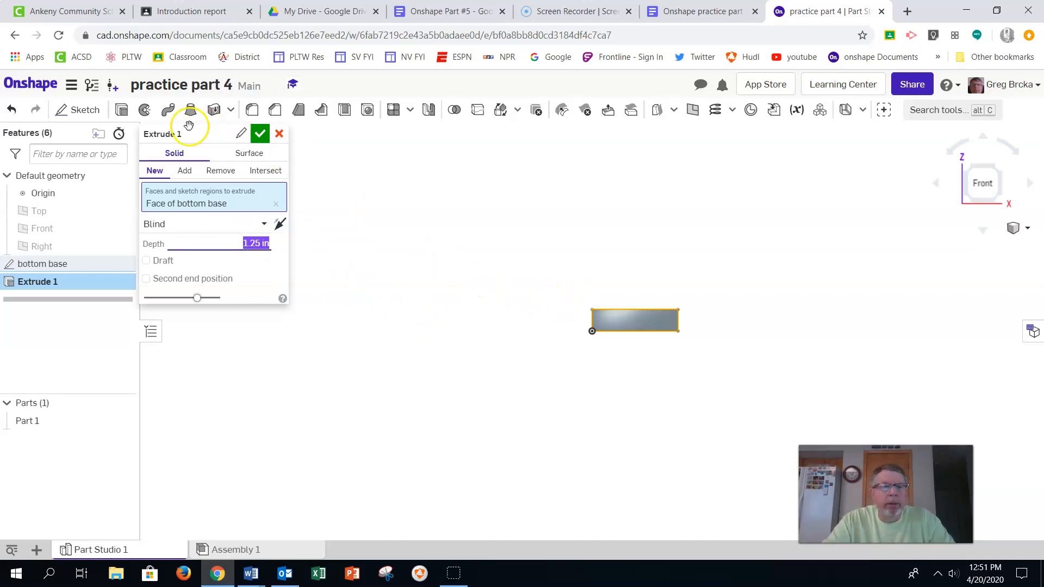
# - Rename the extrusion as bottom base and accept it
pyautogui.click(240, 134)
pyautogui.write('bottom base')
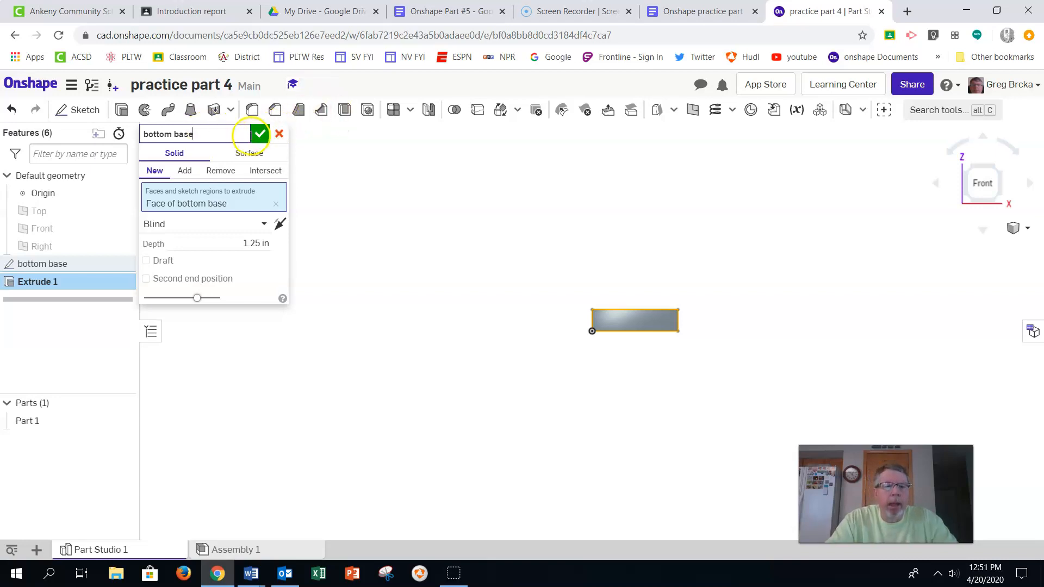
pyautogui.click(260, 134)
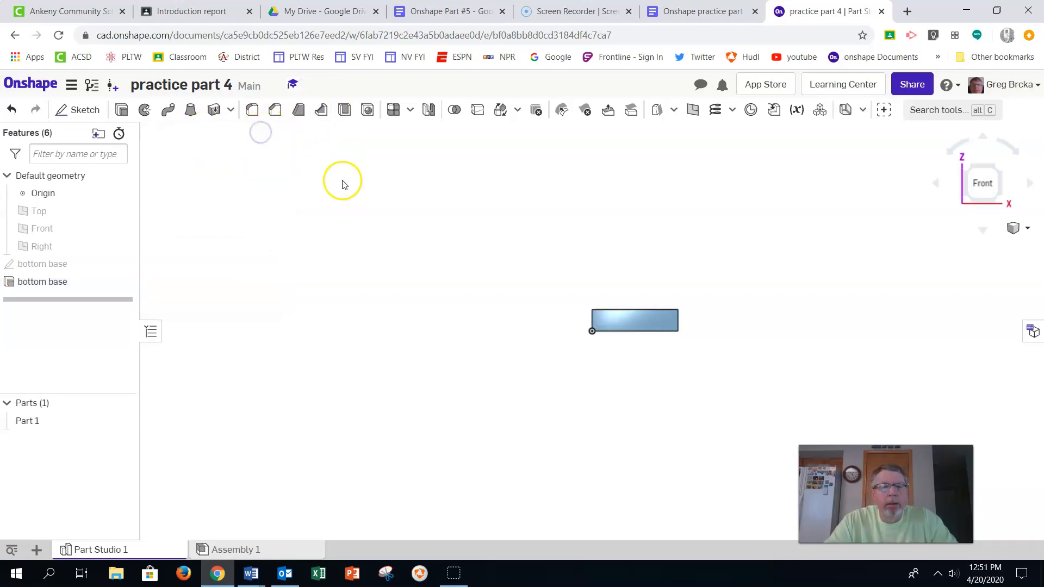
# - Hide the origin in the part studio
pyautogui.moveTo(645, 233)
pyautogui.mouseDown(button='right')
pyautogui.moveTo(587, 277)
pyautogui.moveTo(631, 245)
pyautogui.moveTo(664, 237)
pyautogui.mouseUp(button='right')
pyautogui.click(571, 341)
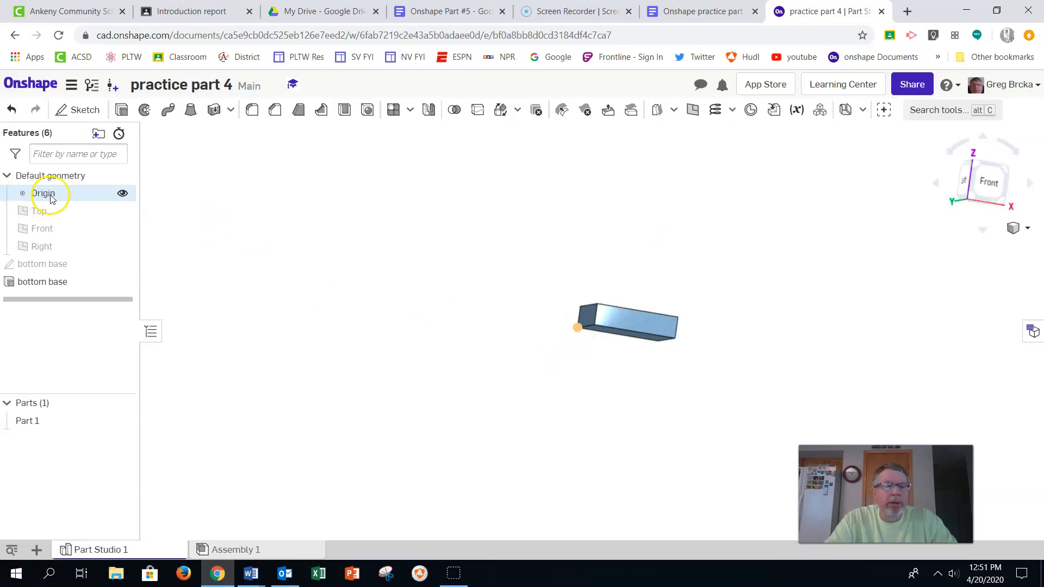
pyautogui.click(120, 194)
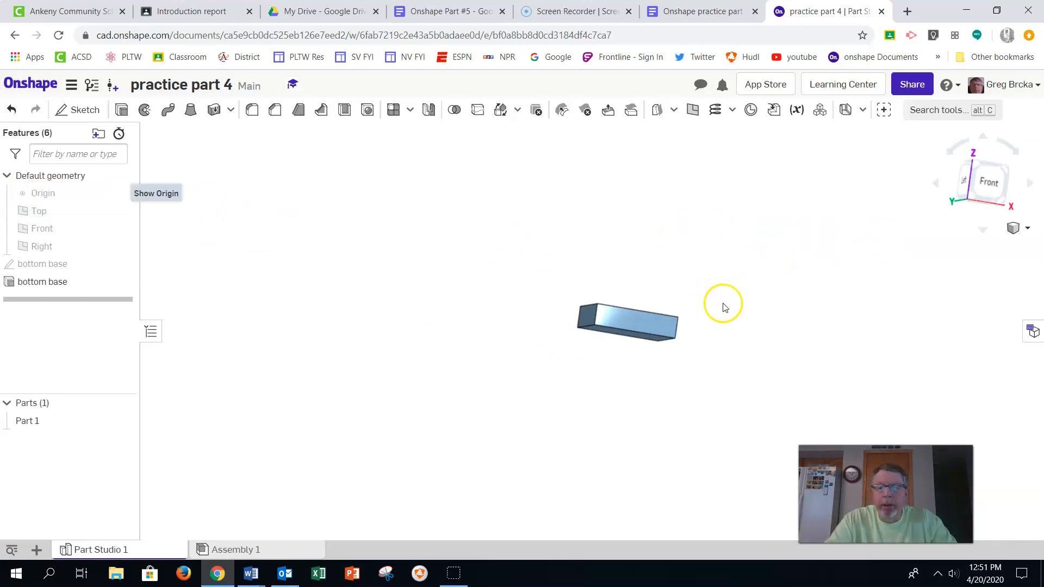
# - Start a sketch on the top face of the bottom base
pyautogui.moveTo(767, 242); pyautogui.dragTo(744, 303, button='right')
pyautogui.click(620, 298)
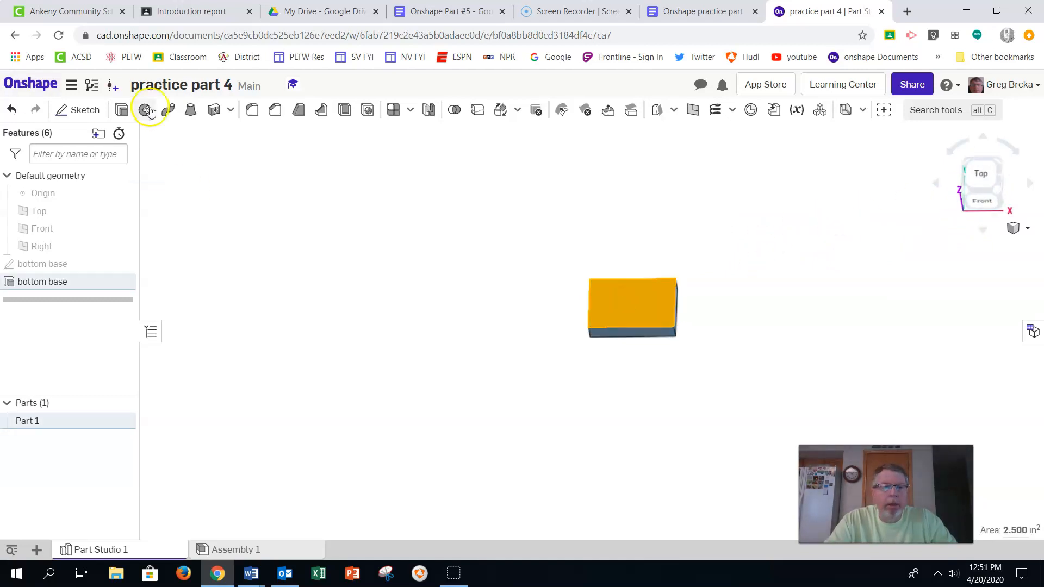
pyautogui.click(72, 119)
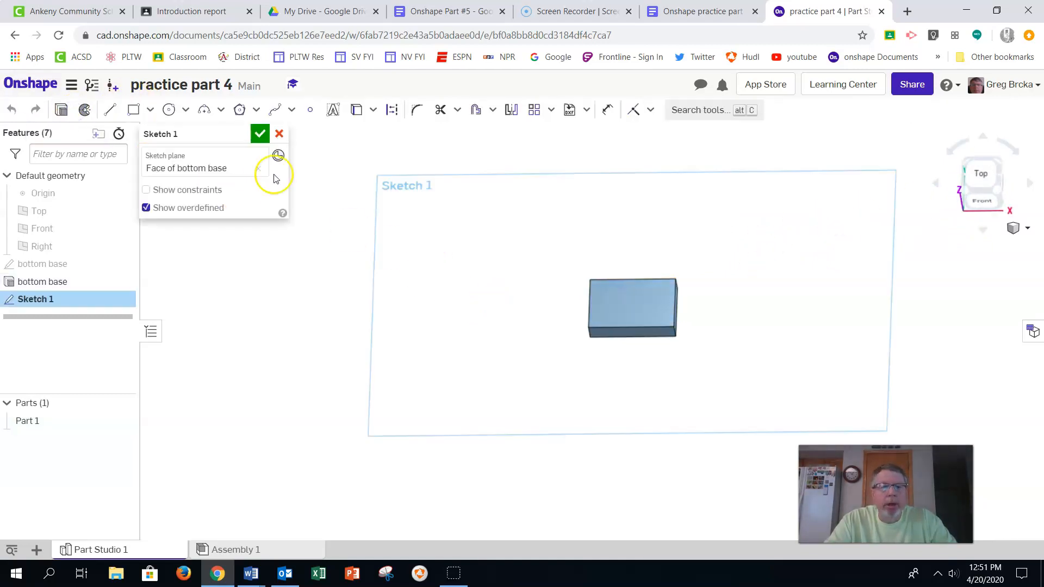
# - Sketch a corner rectangle along the rear edge of the base's top face, spanning its full 2 in width and dimensioned 0.5 in deep
pyautogui.click(134, 111)
pyautogui.scroll(-2, 578, 281)
pyautogui.scroll(2, 579, 280)
pyautogui.scroll(2, 581, 281)
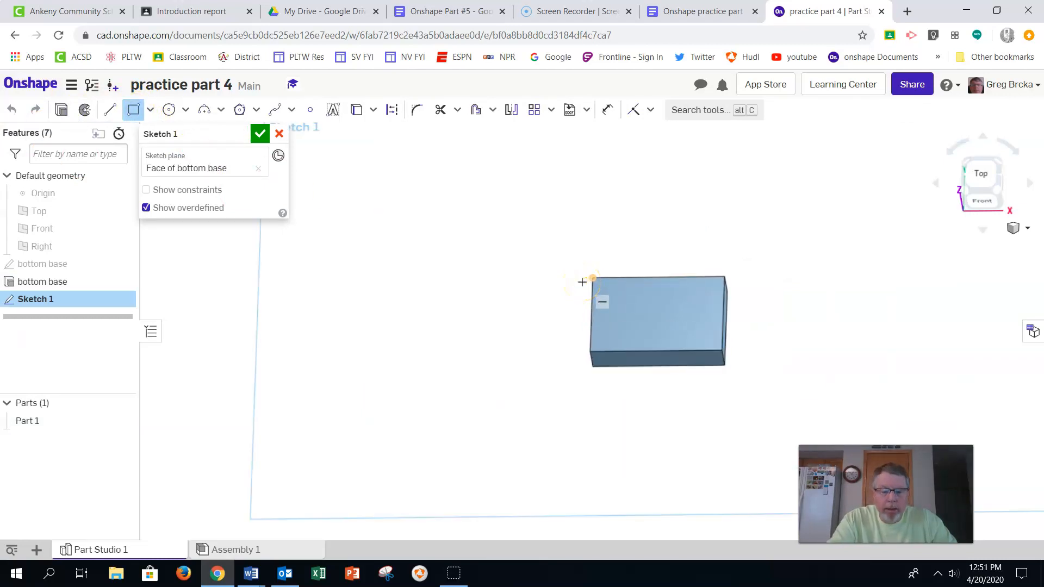
pyautogui.press('n')
pyautogui.scroll(2, 535, 292)
pyautogui.click(530, 290)
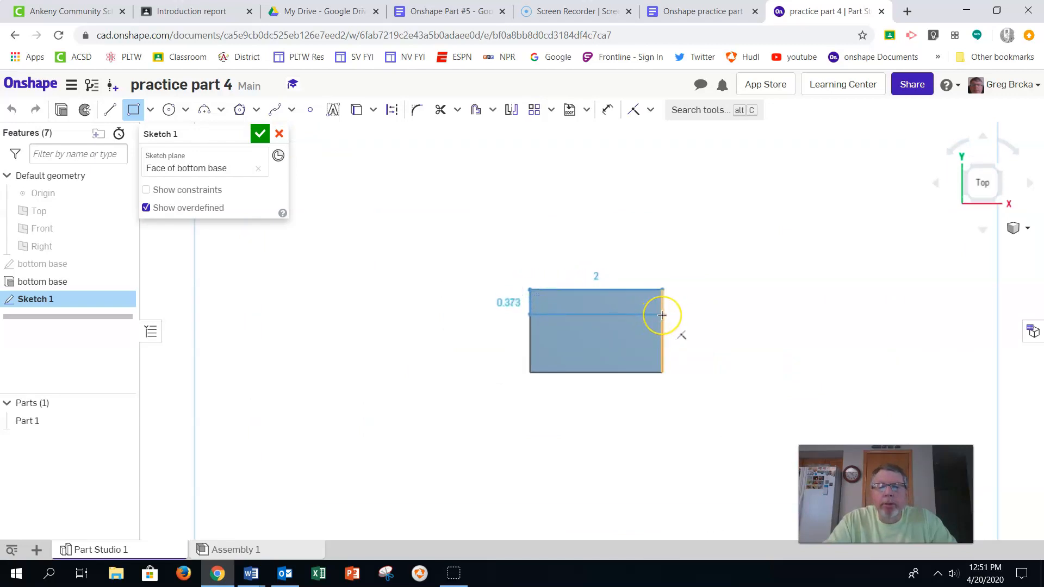
pyautogui.click(699, 14)
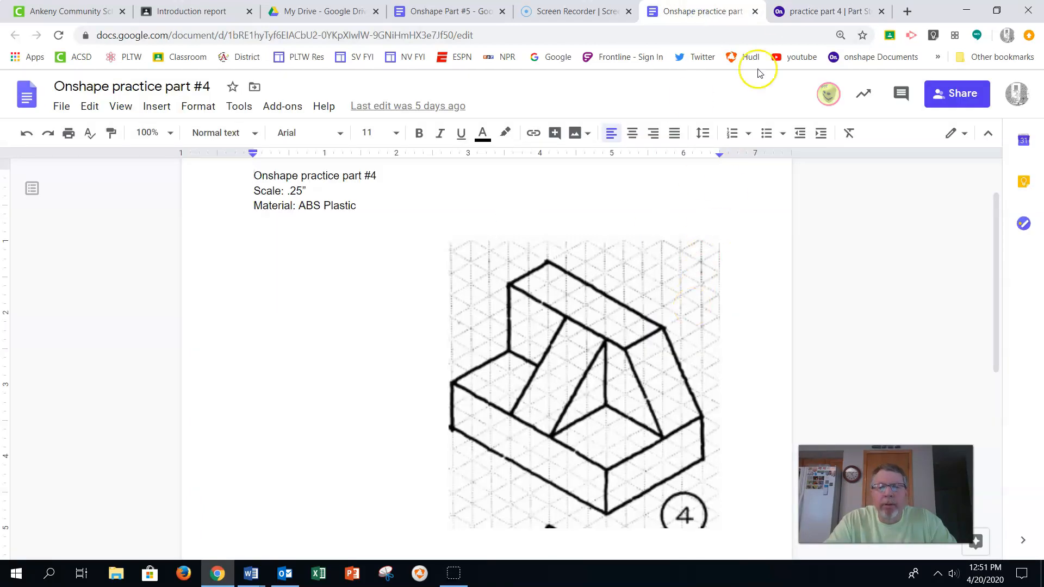
pyautogui.click(809, 12)
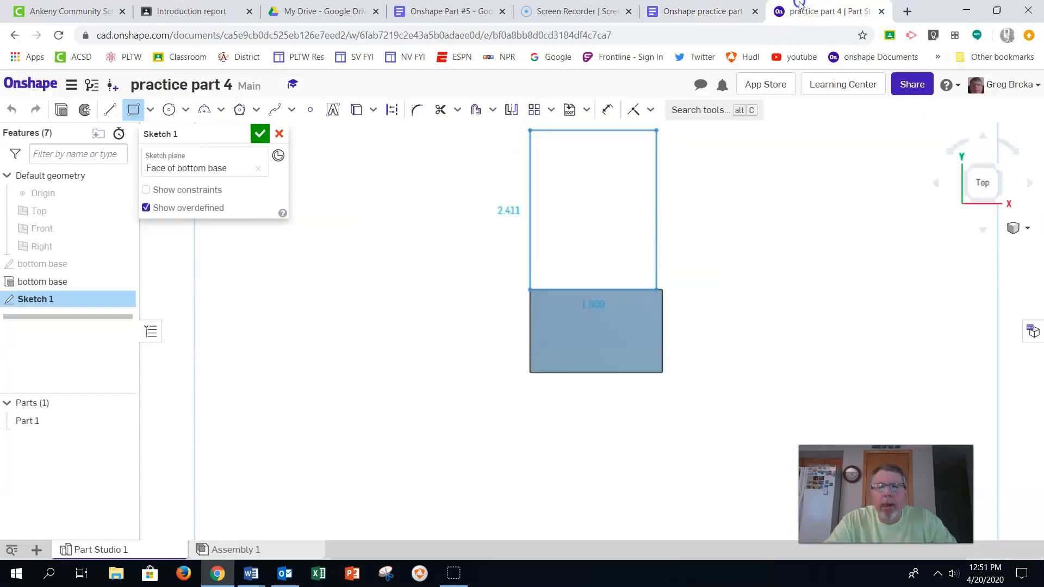
pyautogui.click(663, 318)
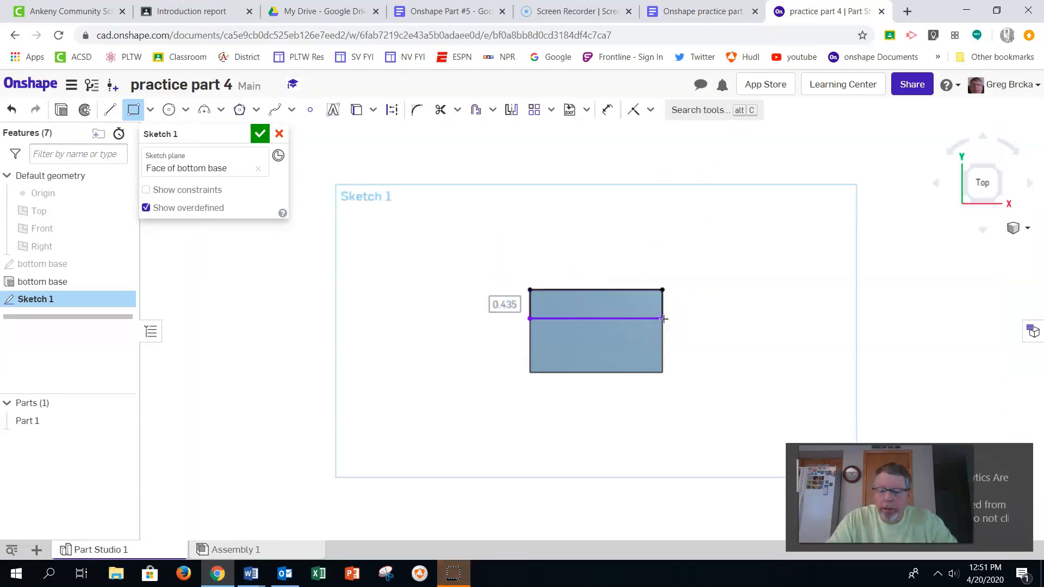
pyautogui.write('.5')
pyautogui.press('Return')
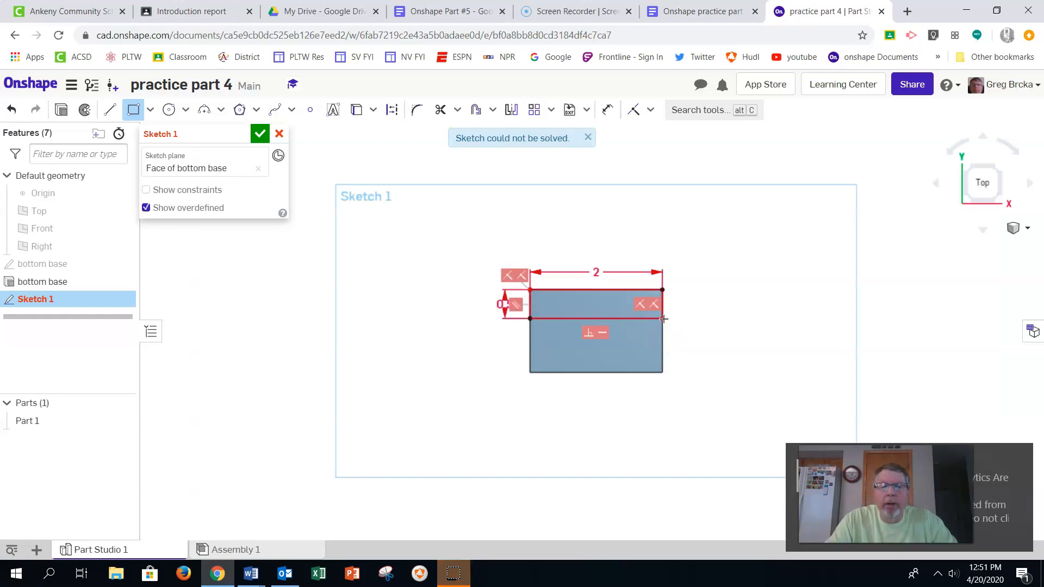
# - Rename the top-face sketch as back and finish it
pyautogui.click(733, 319)
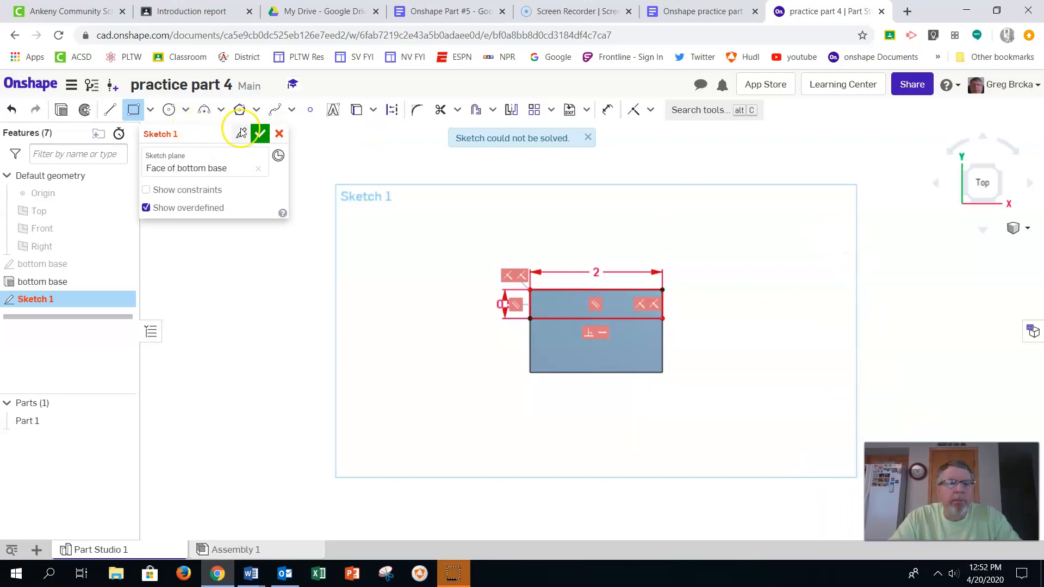
pyautogui.click(245, 136)
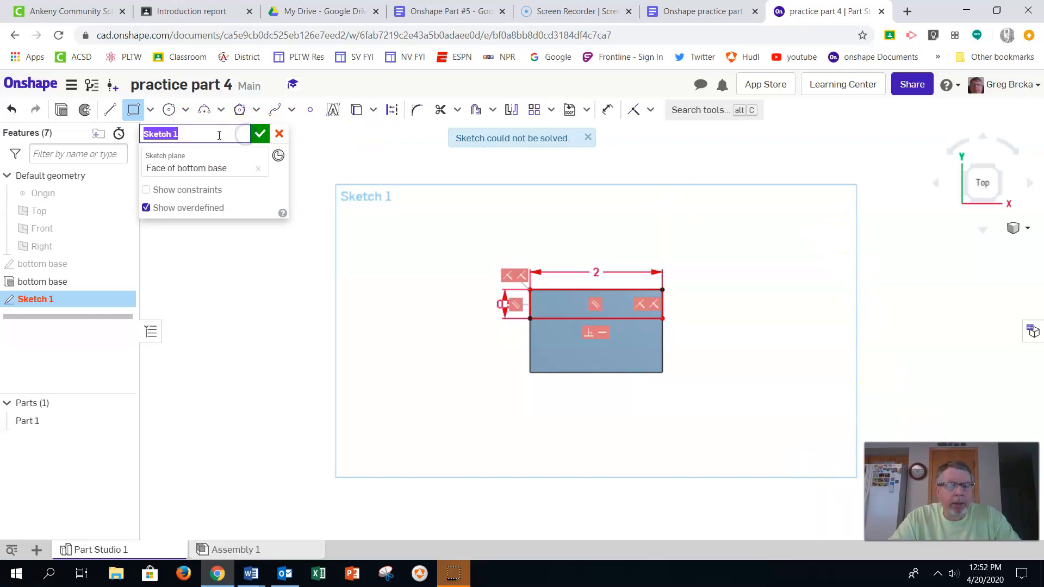
pyautogui.write('t')
pyautogui.write('ac')
pyautogui.write('k')
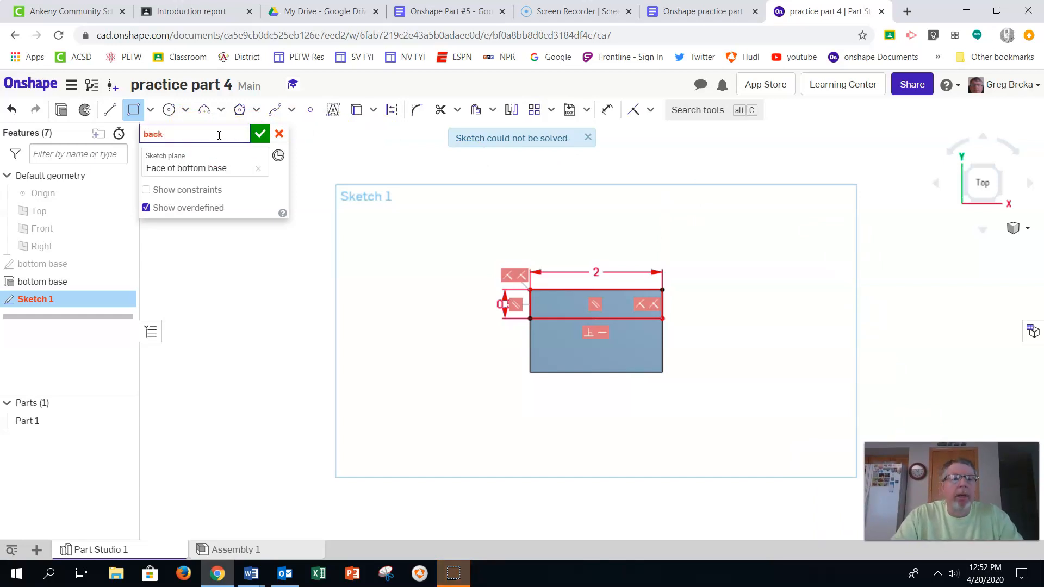
pyautogui.click(259, 134)
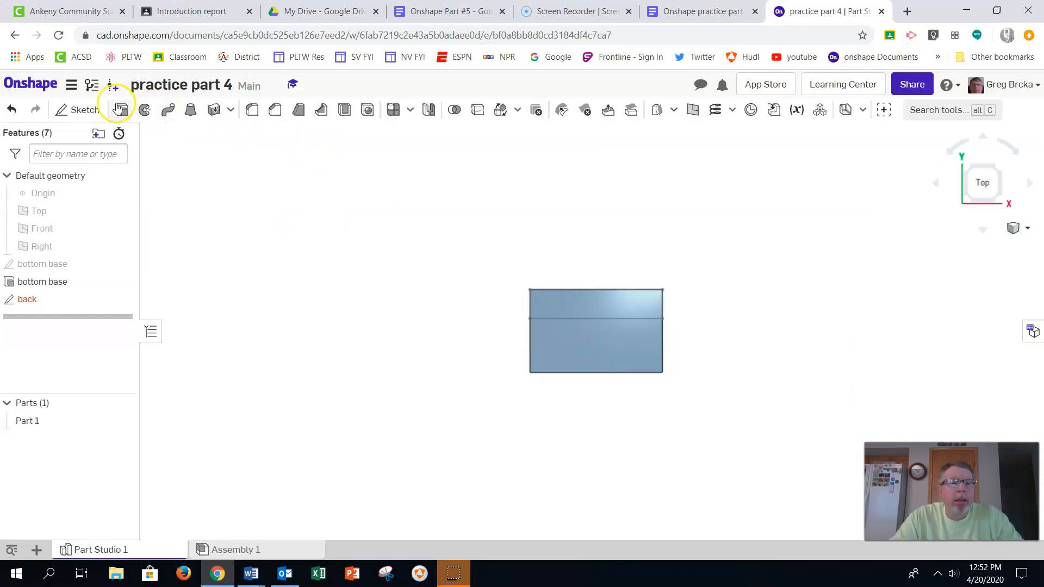
pyautogui.click(64, 110)
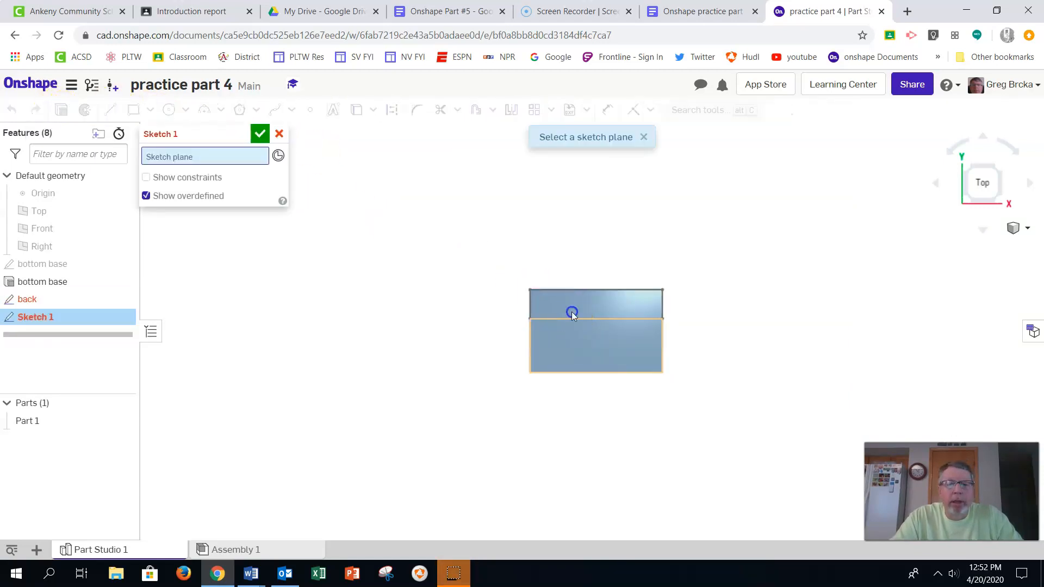
pyautogui.click(610, 308)
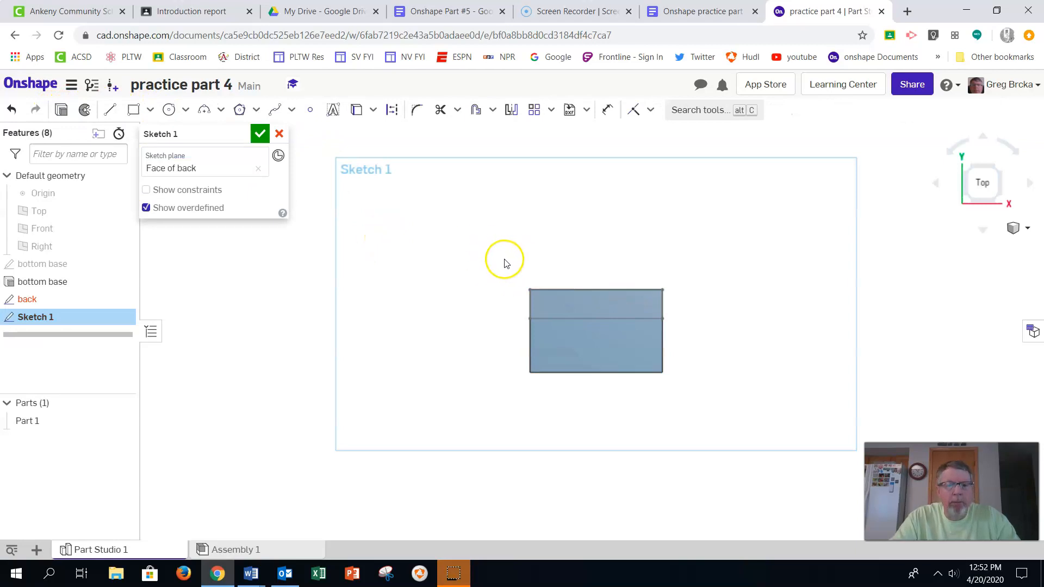
pyautogui.click(279, 135)
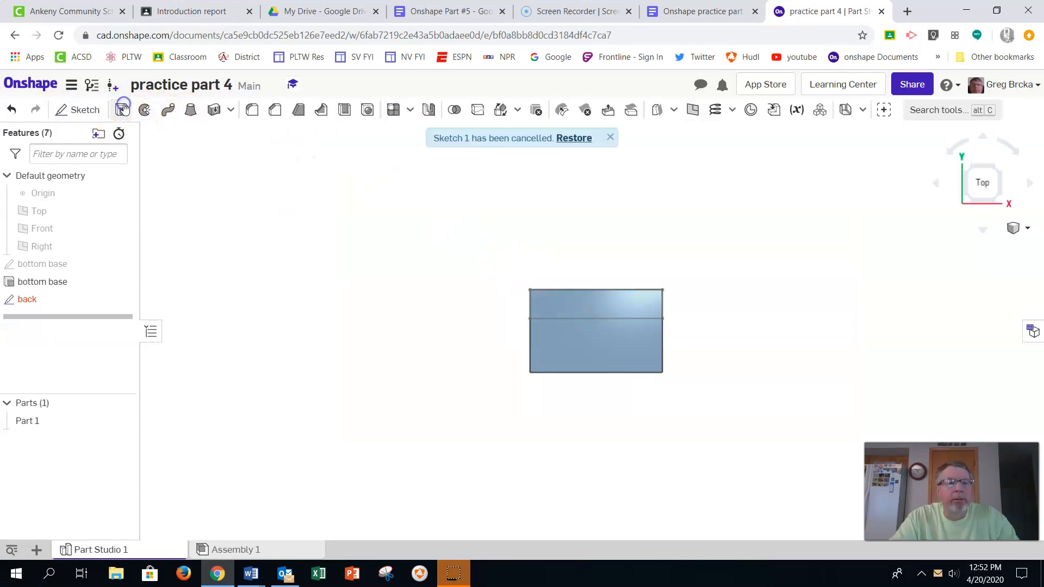
# - Extrude the back sketch's rectangle 0.75 in upward, adding it to the base part
pyautogui.click(123, 108)
pyautogui.click(582, 304)
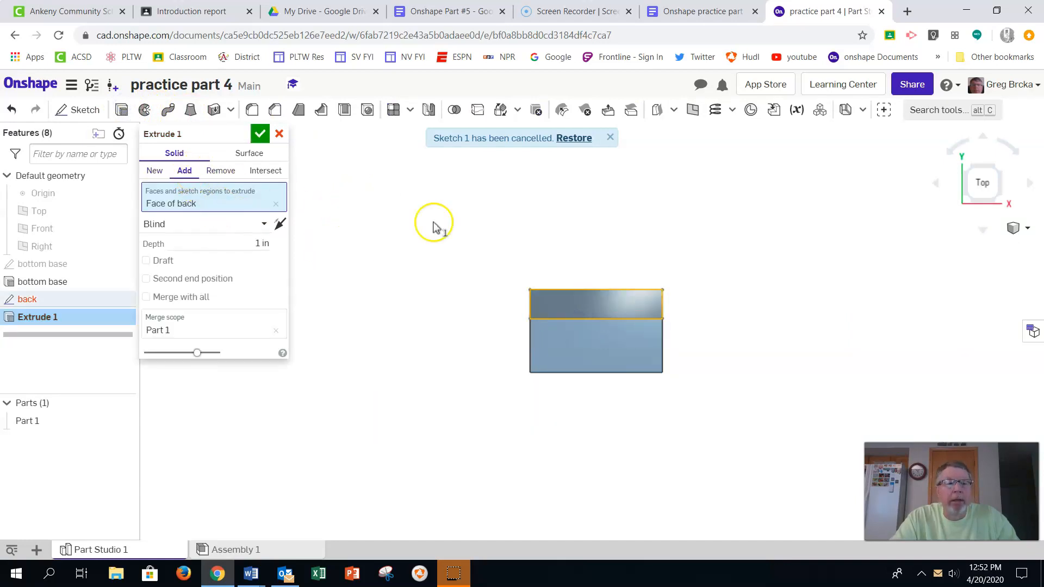
pyautogui.moveTo(781, 262); pyautogui.dragTo(752, 211, button='right')
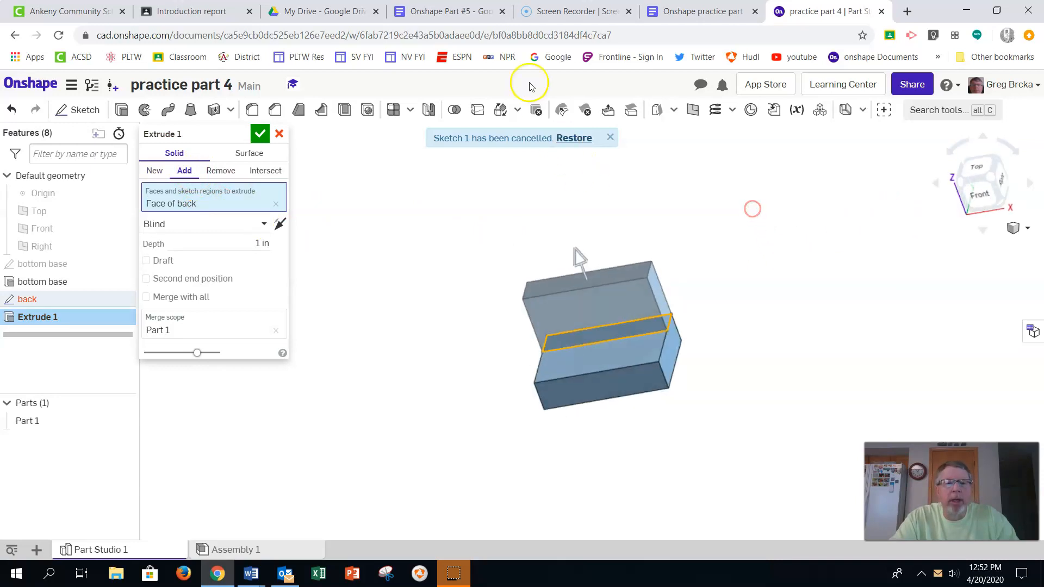
pyautogui.click(691, 11)
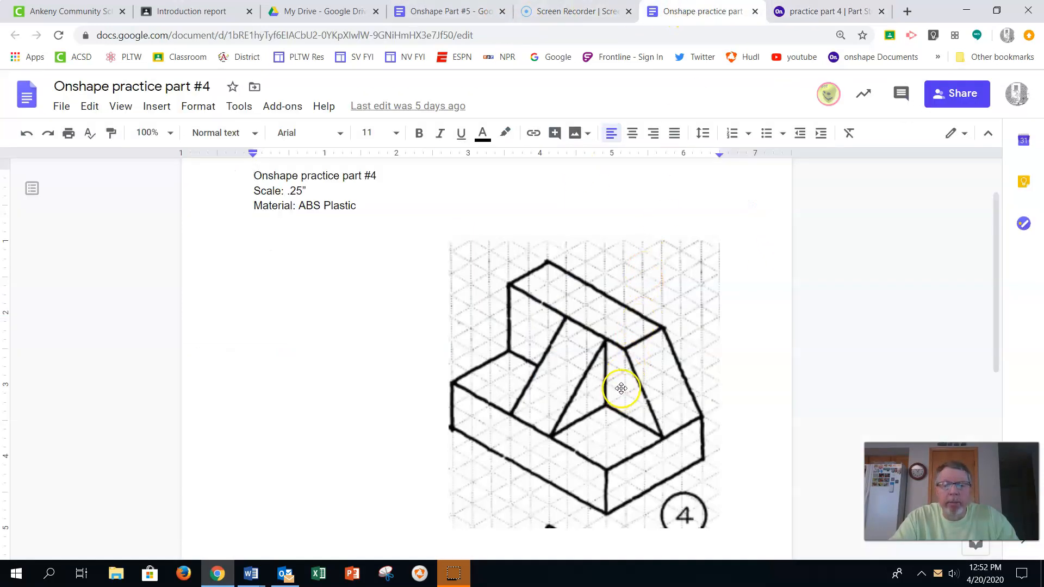
pyautogui.click(817, 13)
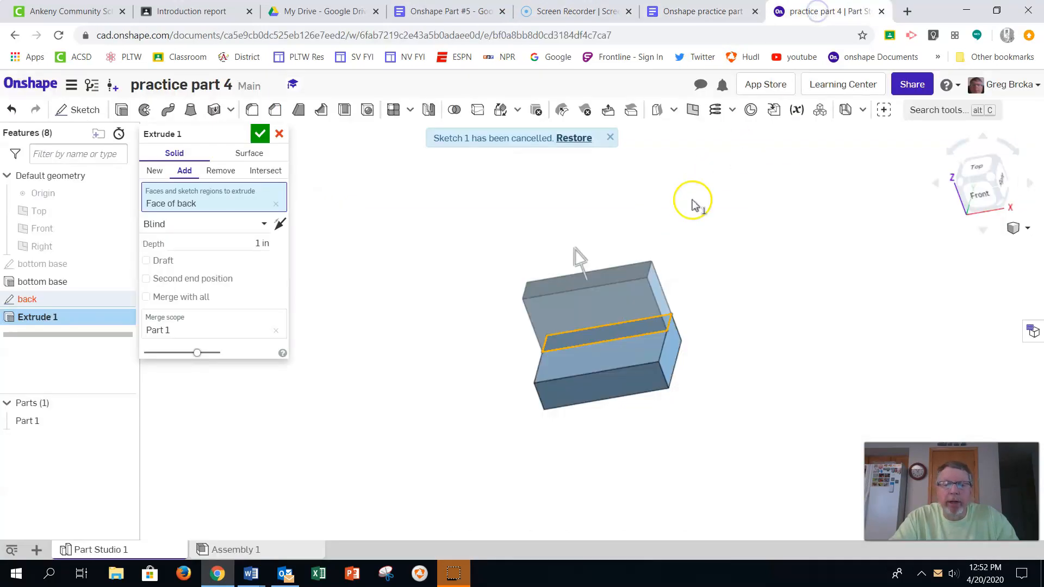
pyautogui.click(250, 242)
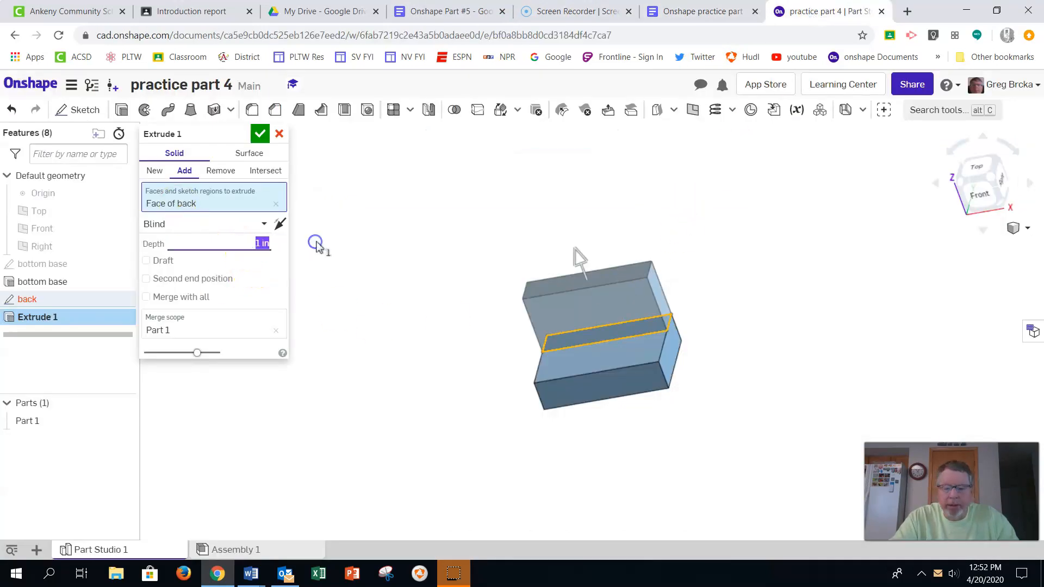
pyautogui.click(260, 134)
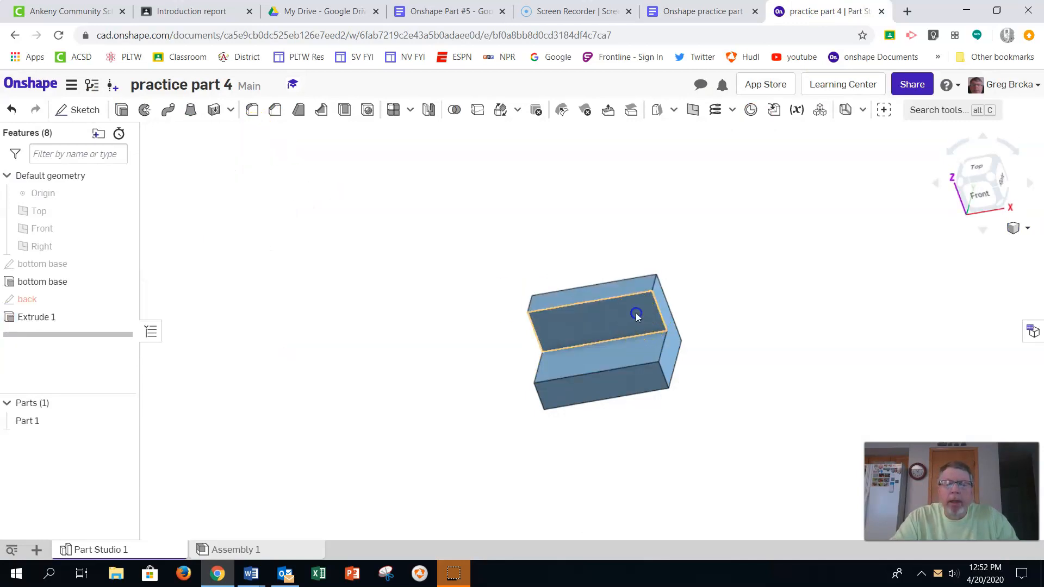
# - Start a sketch on the front face of the raised back section
pyautogui.click(636, 314)
pyautogui.rightClick(636, 315)
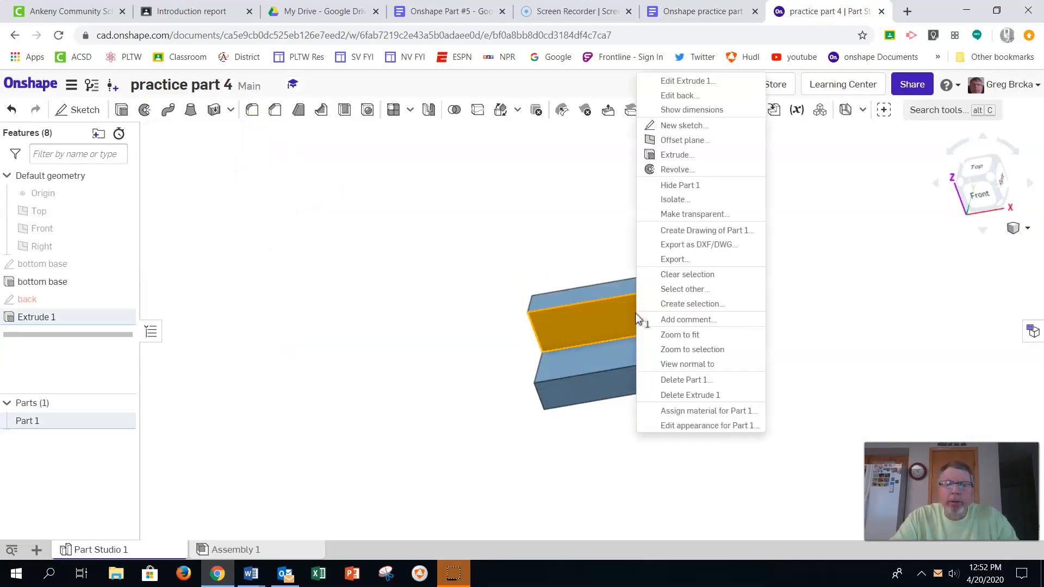
pyautogui.click(263, 209)
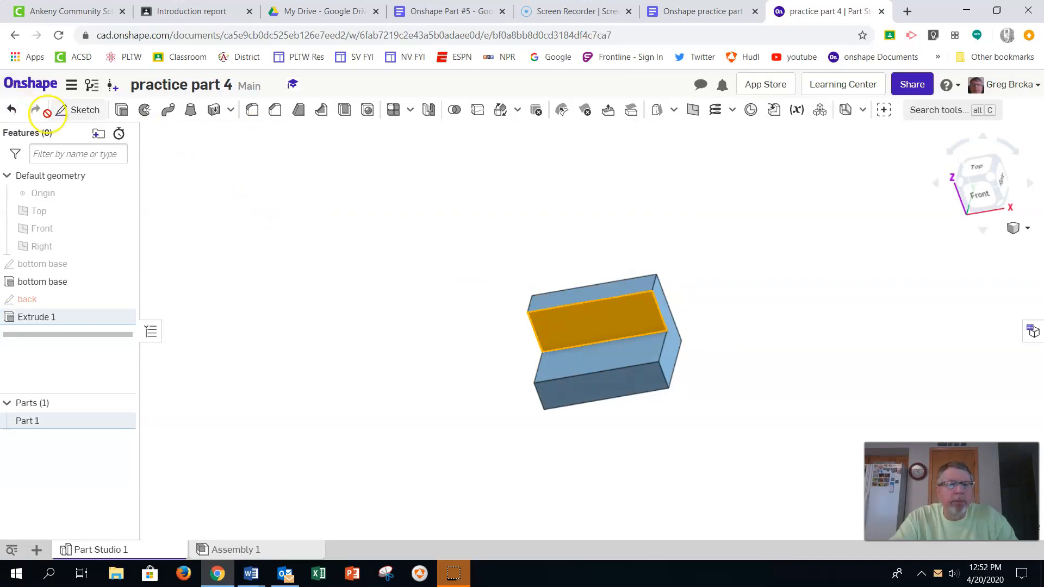
pyautogui.click(78, 110)
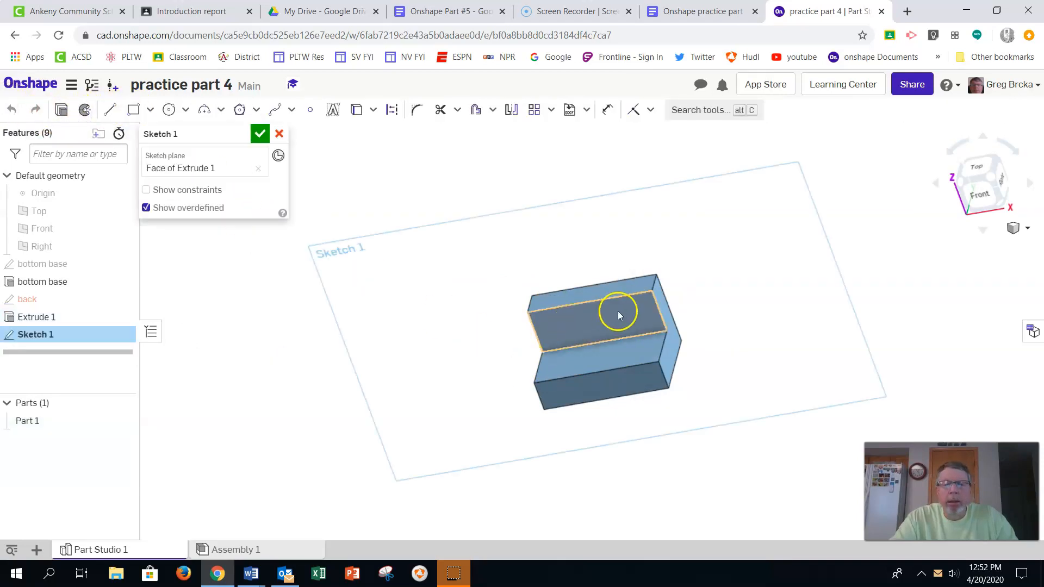
pyautogui.click(611, 322)
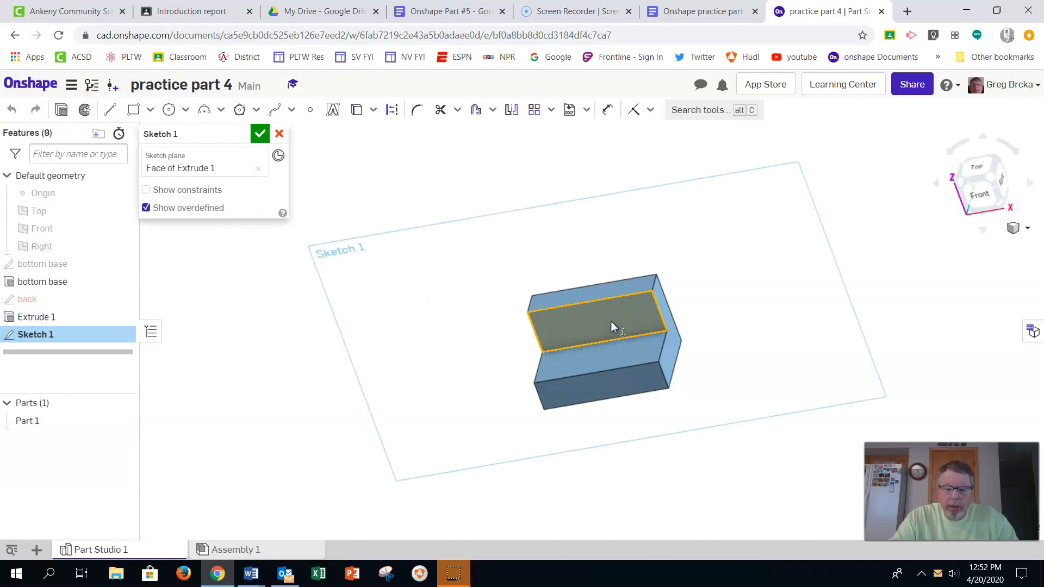
pyautogui.press('n')
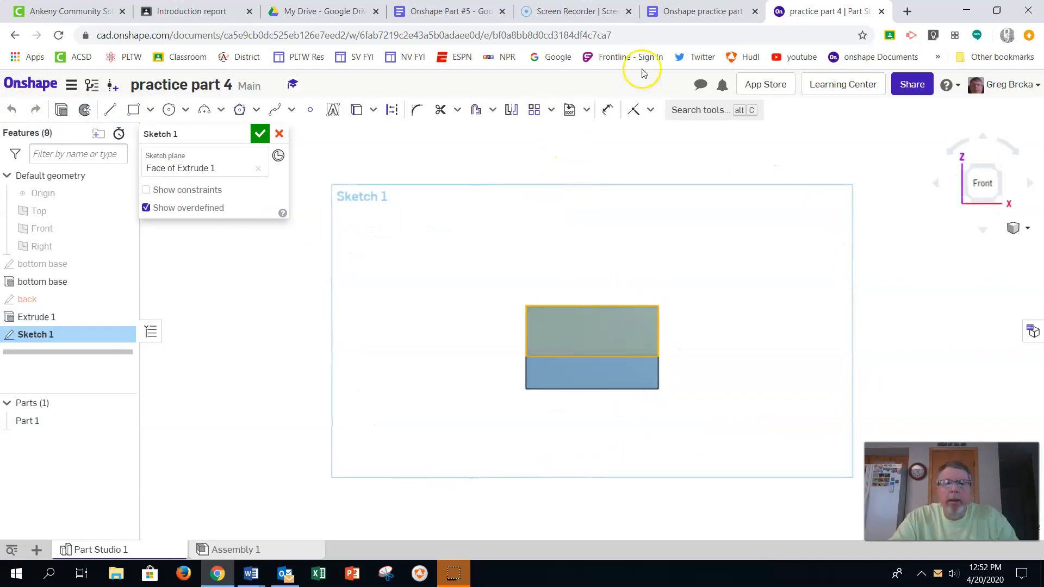
# - Following the reference drawing, sketch a closed corner triangle at the back face's right end, 0.5 in along the top edge and reaching down to the base
pyautogui.click(701, 12)
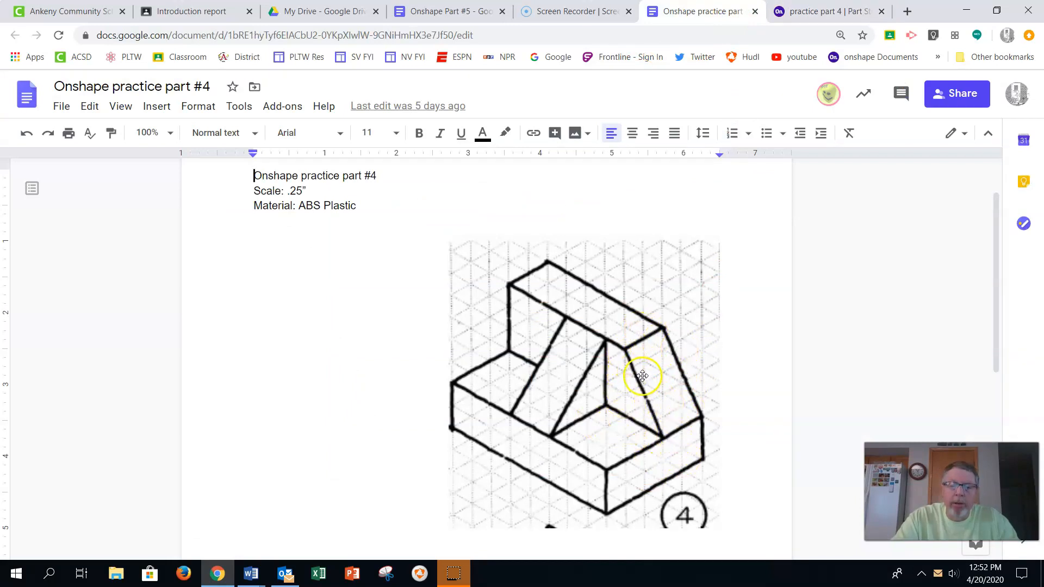
pyautogui.click(841, 12)
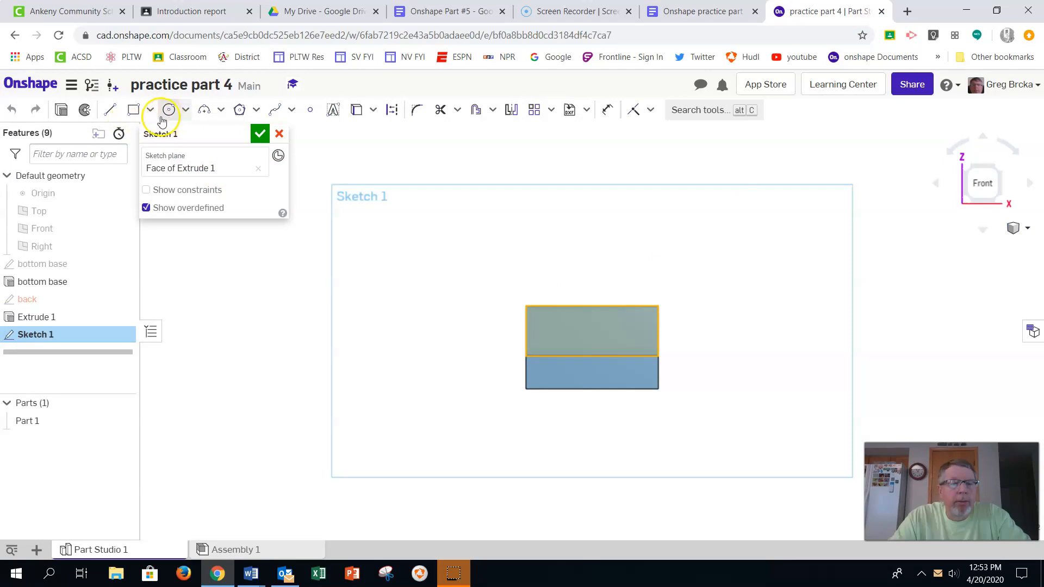
pyautogui.click(111, 109)
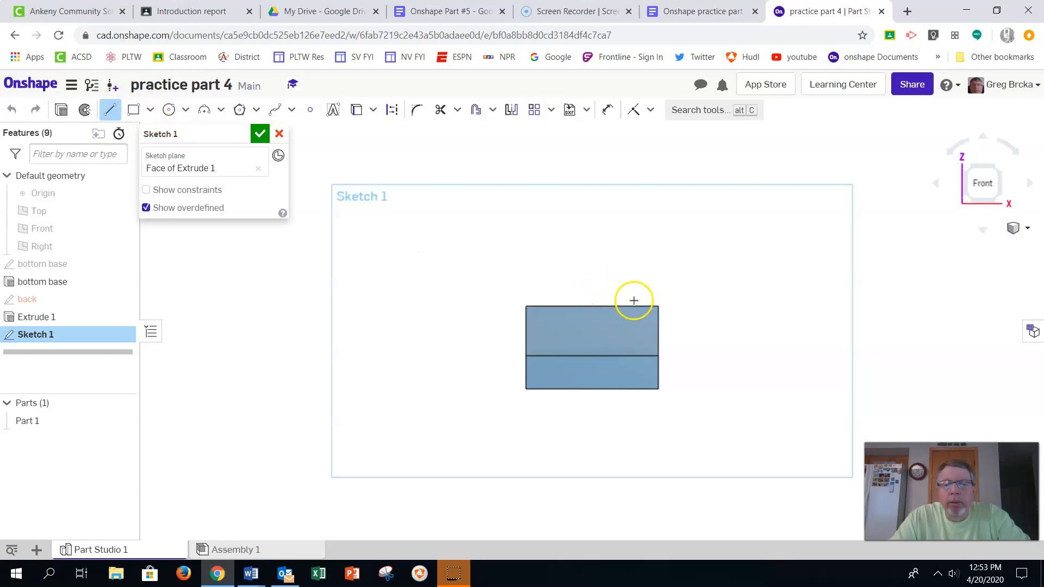
pyautogui.scroll(5, 658, 307)
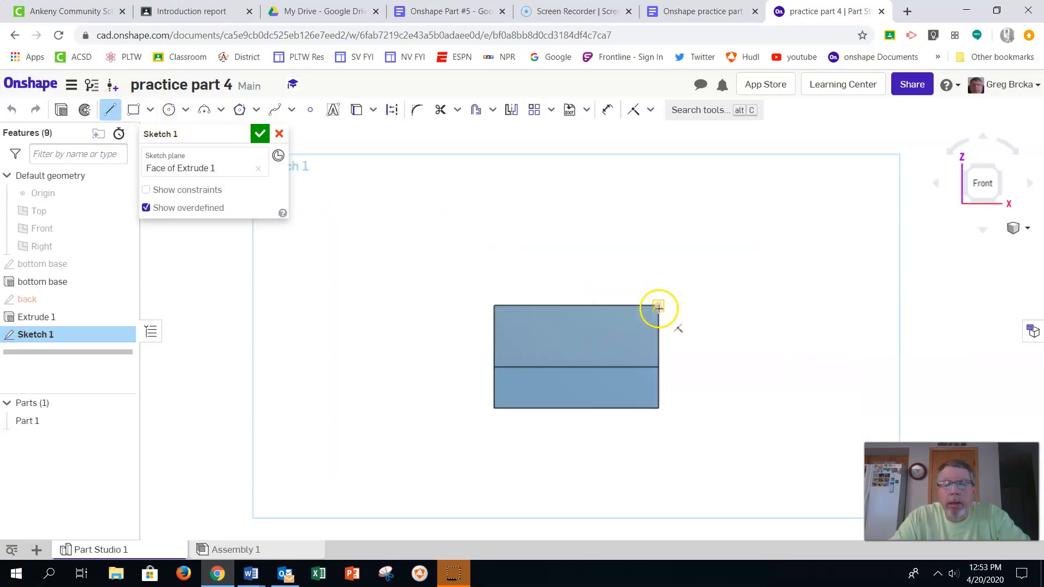
pyautogui.click(660, 307)
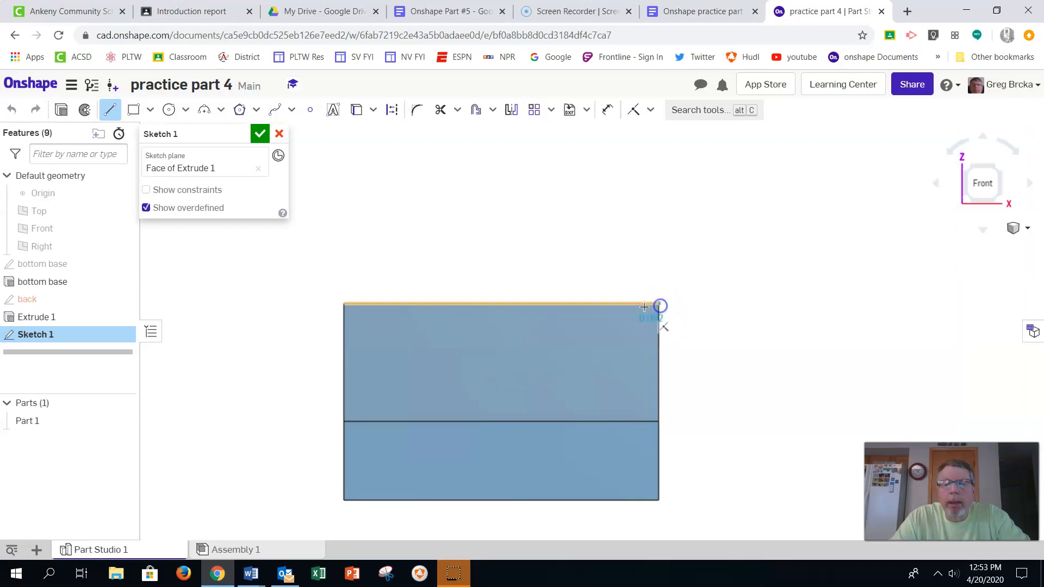
pyautogui.click(603, 305)
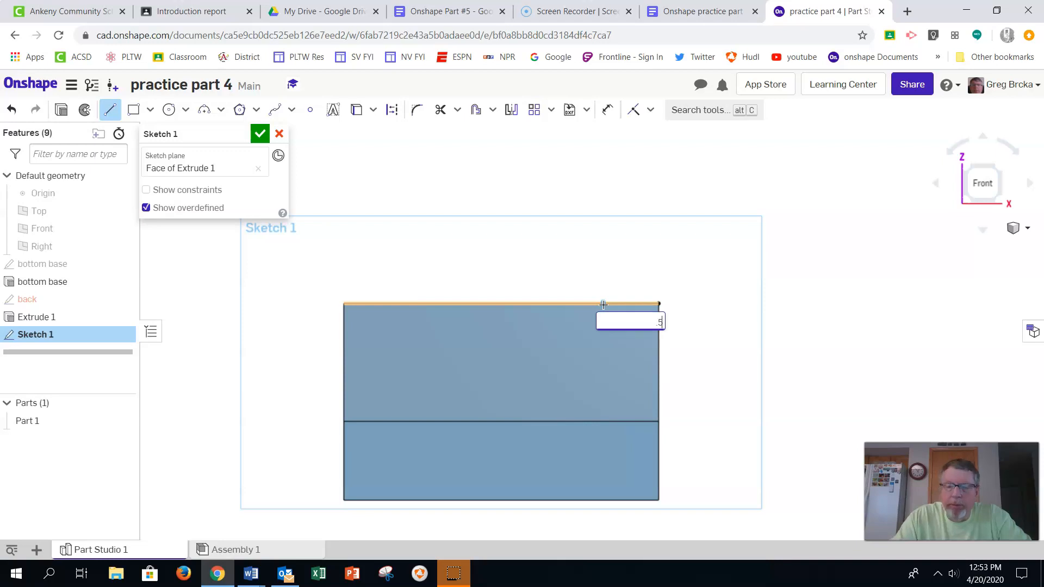
pyautogui.moveTo(603, 305); pyautogui.dragTo(659, 420)
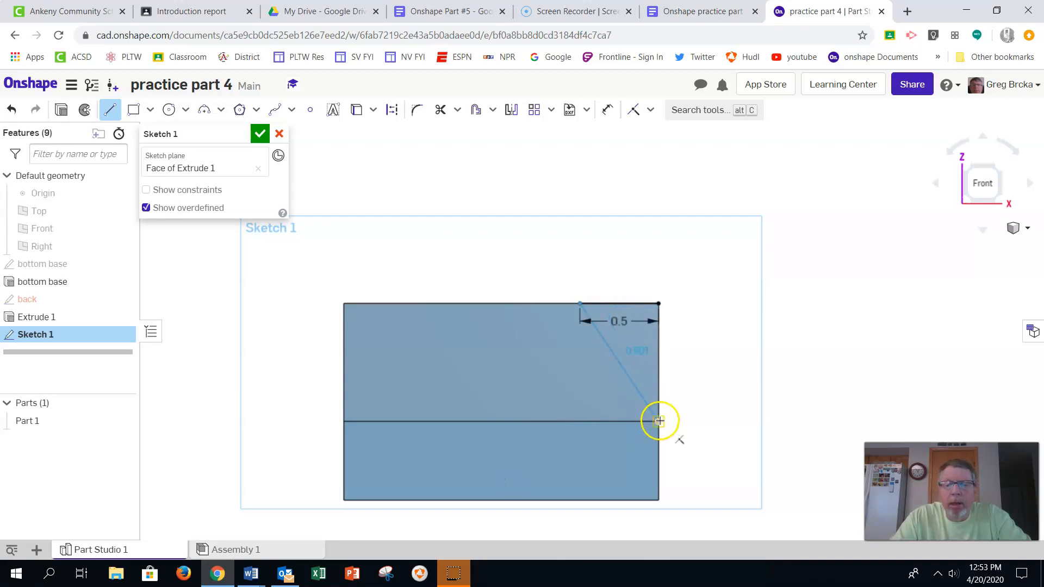
pyautogui.click(659, 420)
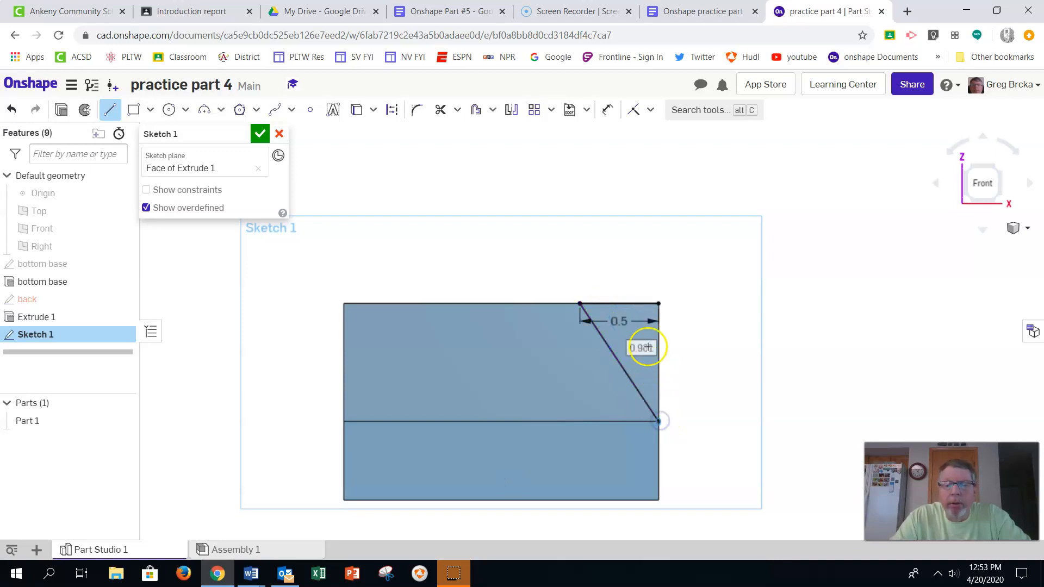
pyautogui.click(659, 303)
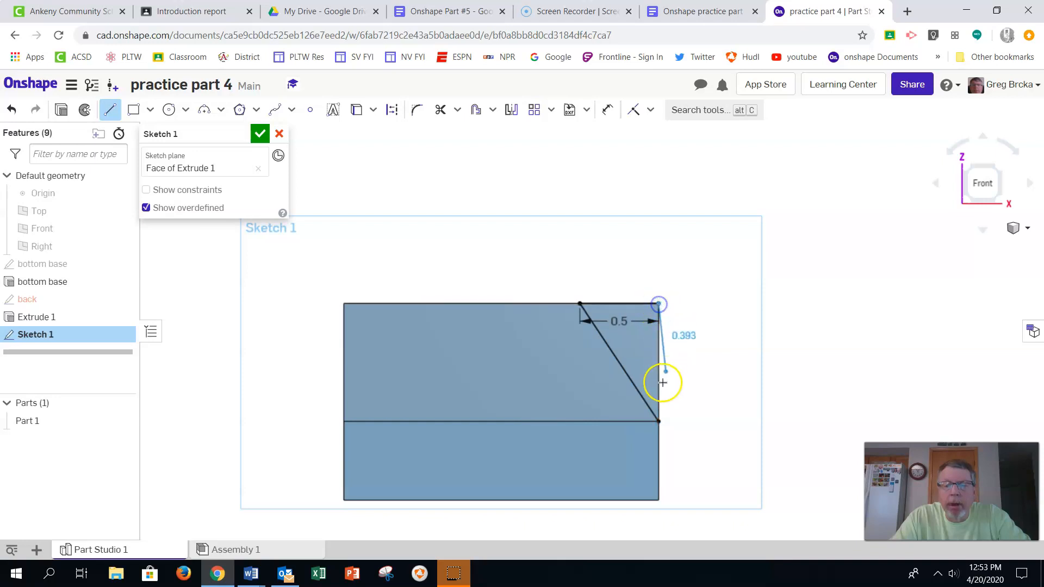
pyautogui.click(659, 421)
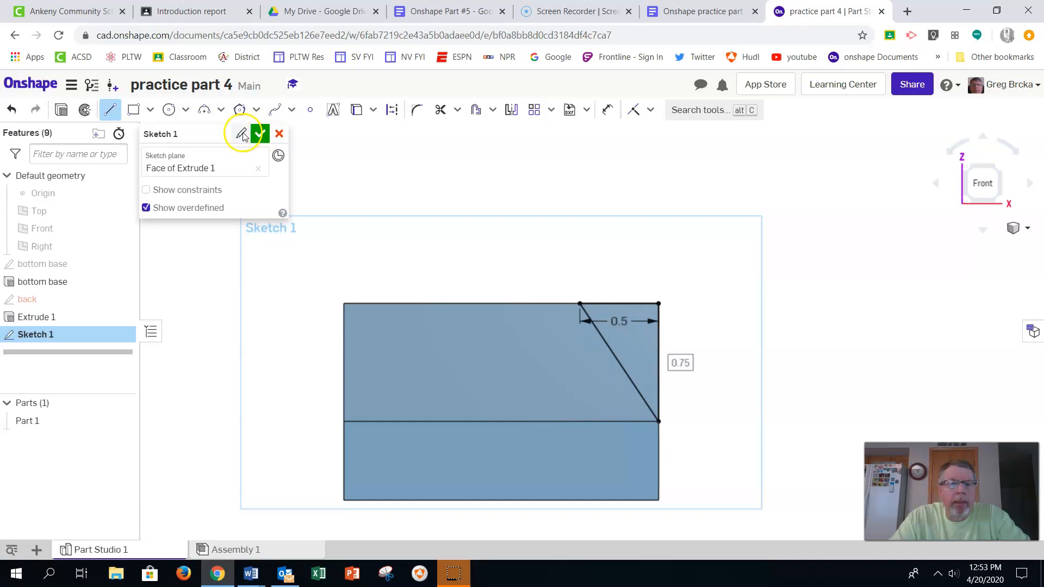
# - Rename the triangle sketch as triangle cut out and finish it
pyautogui.click(242, 133)
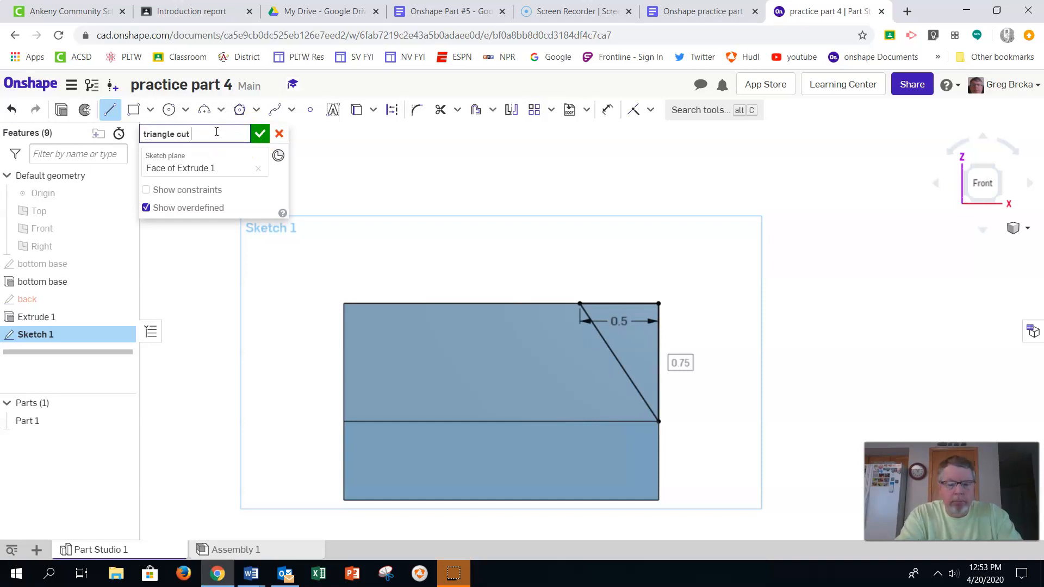
pyautogui.click(263, 136)
pyautogui.click(263, 135)
# - Extrude the triangle cut out region as a blind Remove through the raised back to slope its right end
pyautogui.click(121, 110)
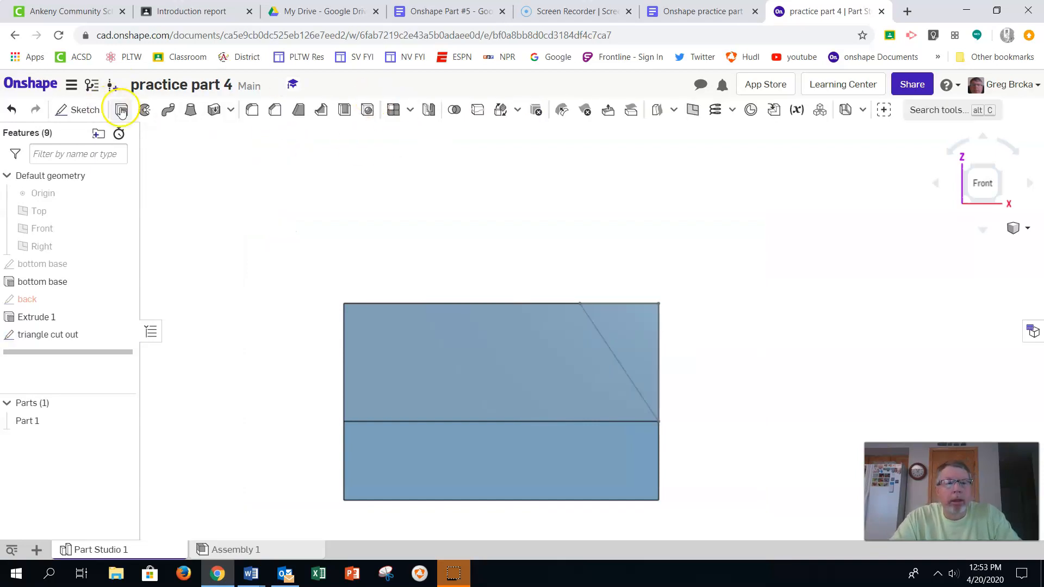
pyautogui.click(623, 313)
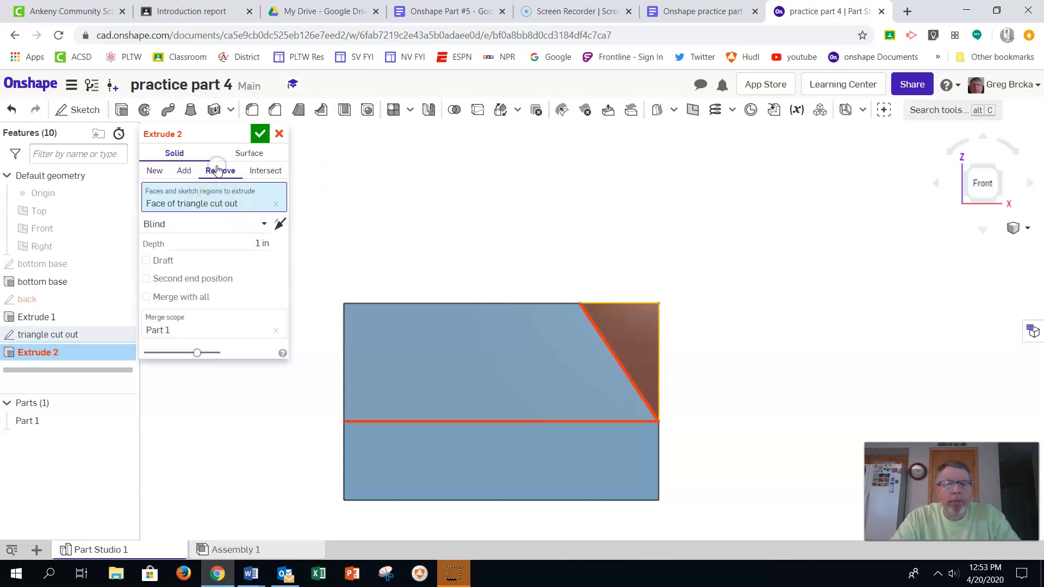
pyautogui.moveTo(791, 215); pyautogui.dragTo(717, 236, button='right')
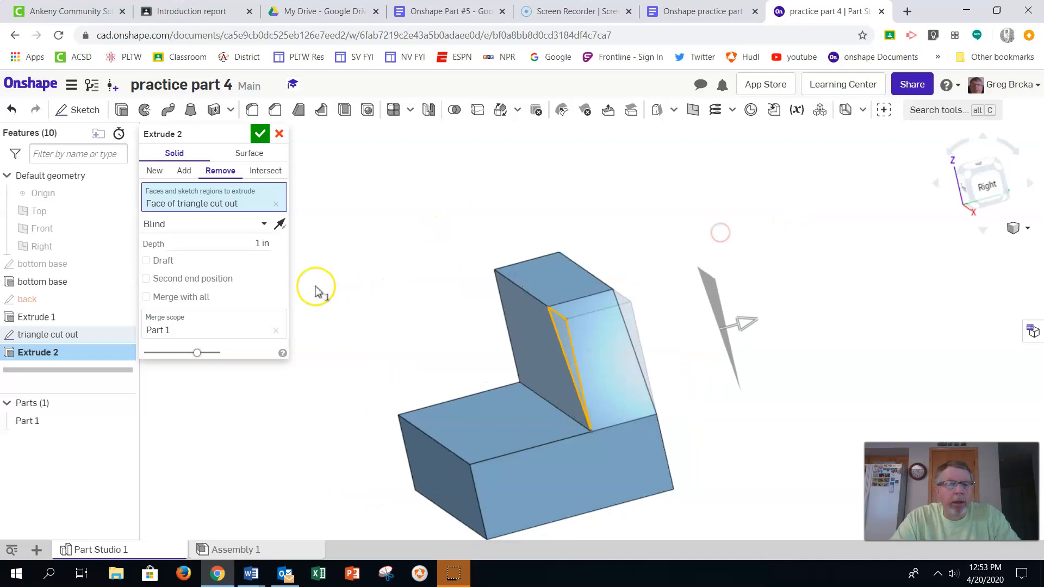
pyautogui.click(251, 239)
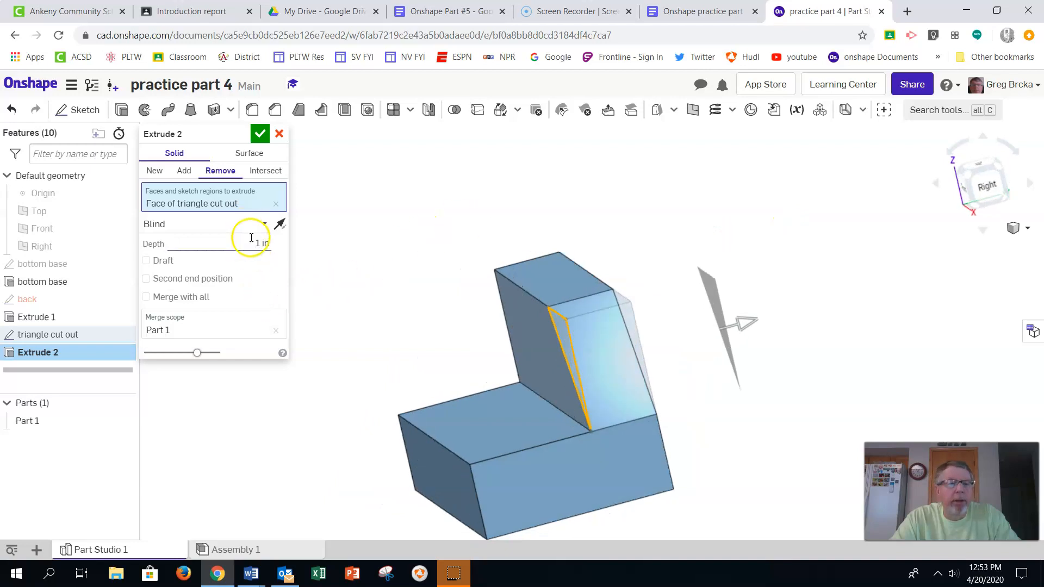
pyautogui.click(261, 133)
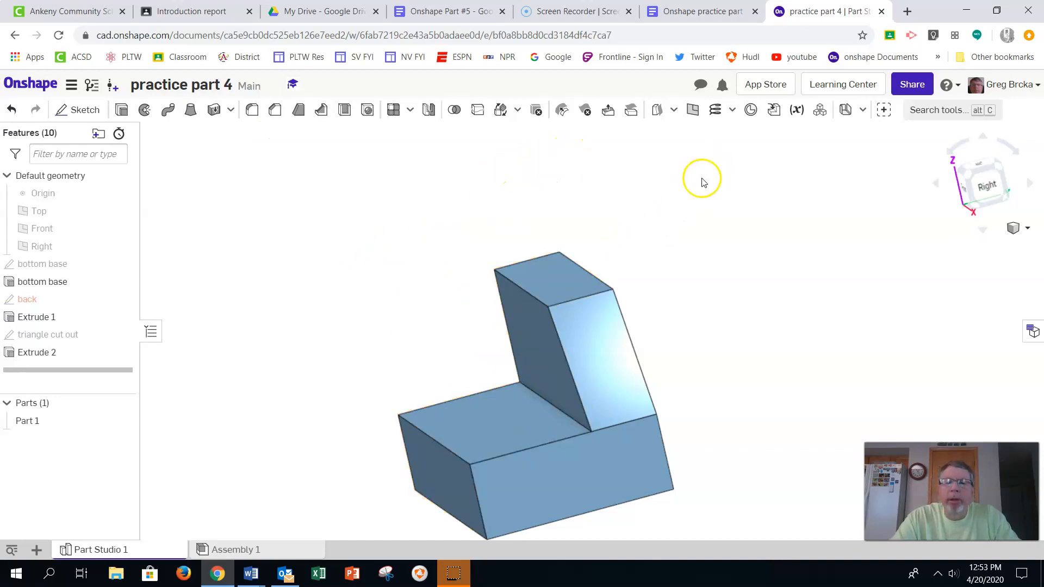
# - Create a Mid plane reference plane between the right and left end faces of the bottom base
pyautogui.click(697, 117)
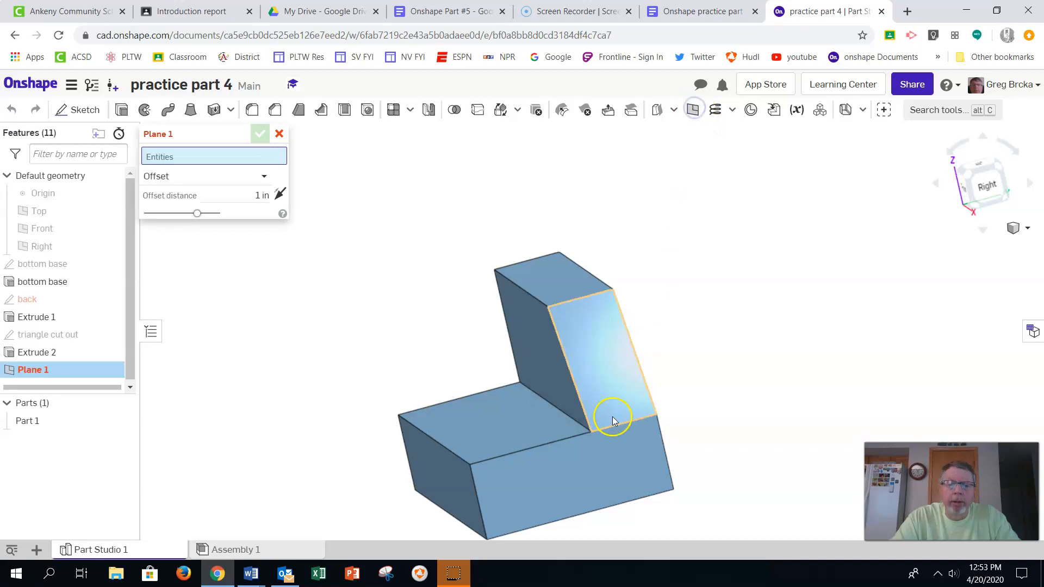
pyautogui.click(565, 468)
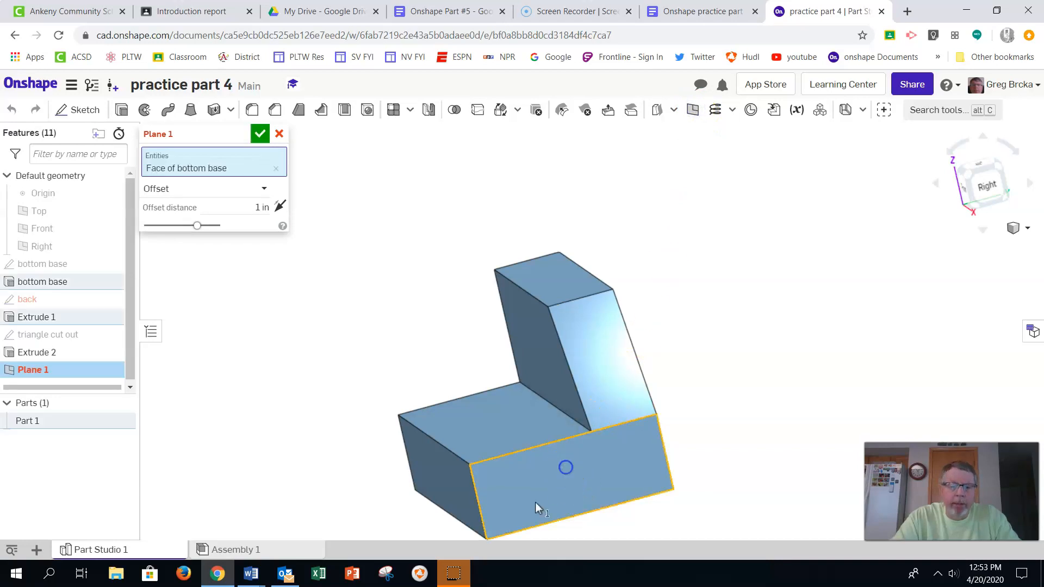
pyautogui.click(168, 188)
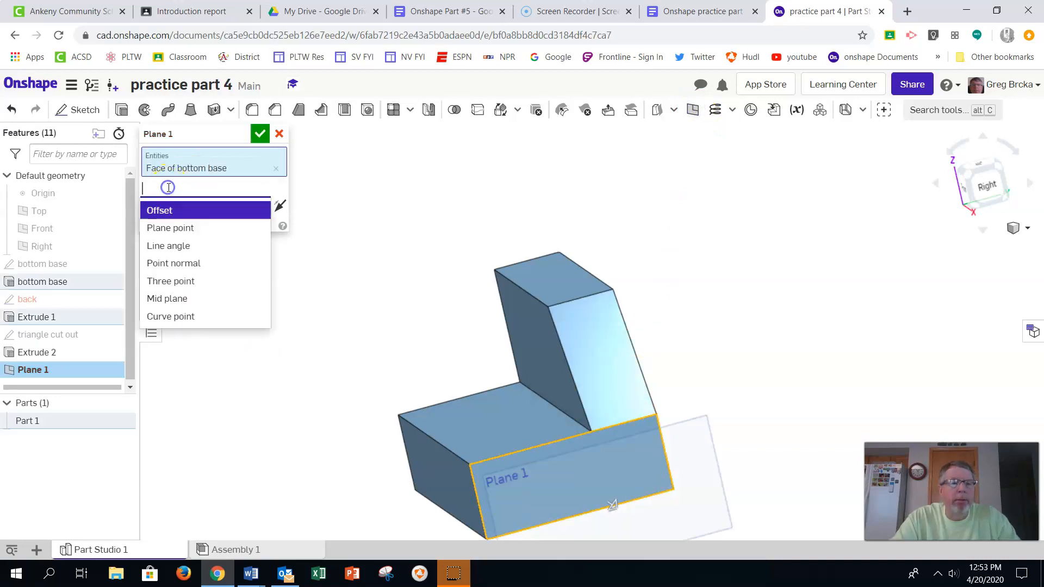
pyautogui.click(181, 298)
pyautogui.moveTo(255, 360); pyautogui.dragTo(281, 358, button='middle')
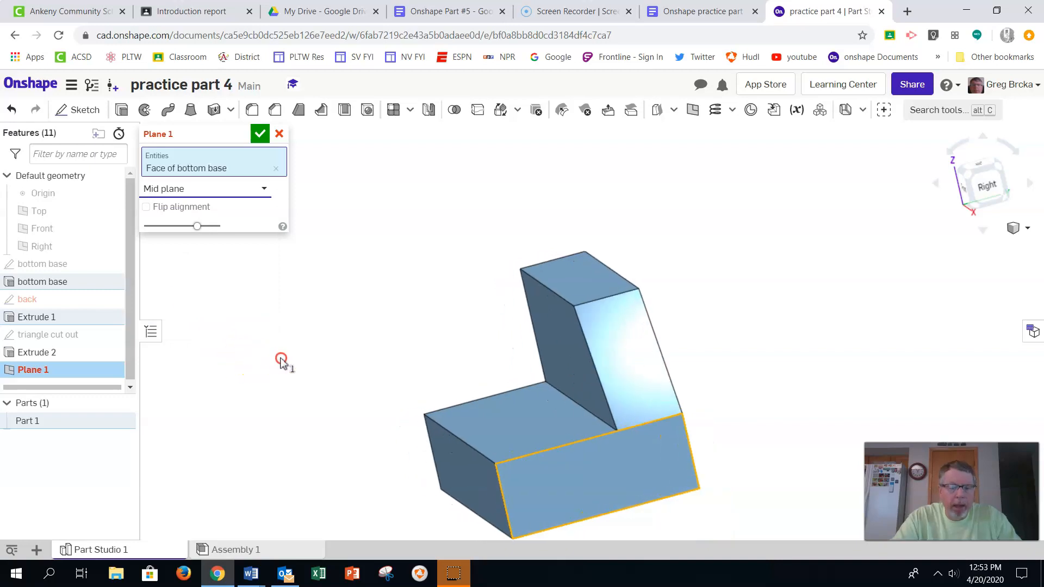
pyautogui.moveTo(255, 374); pyautogui.dragTo(361, 379, button='right')
pyautogui.click(388, 414)
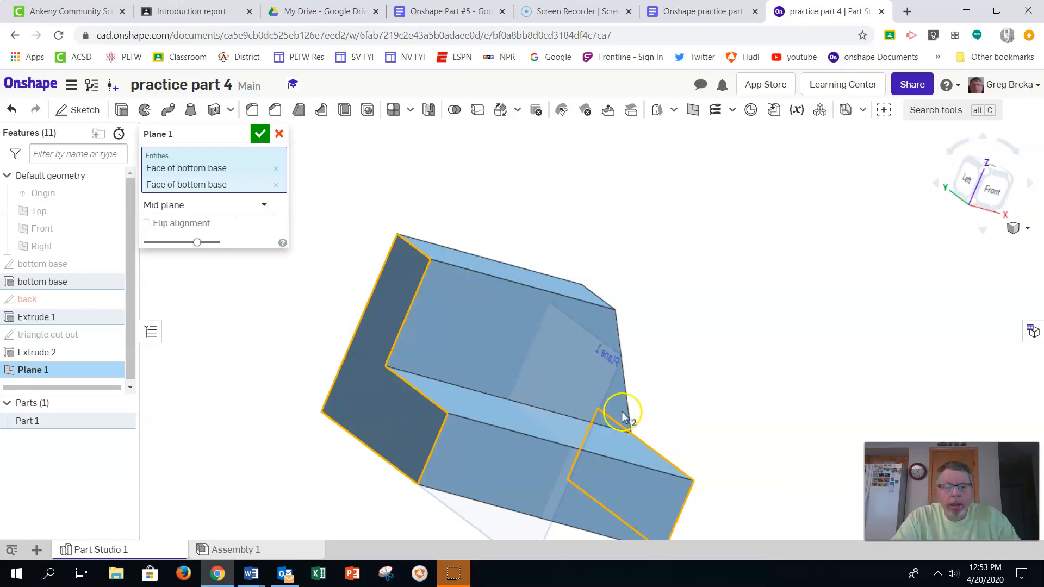
pyautogui.click(261, 134)
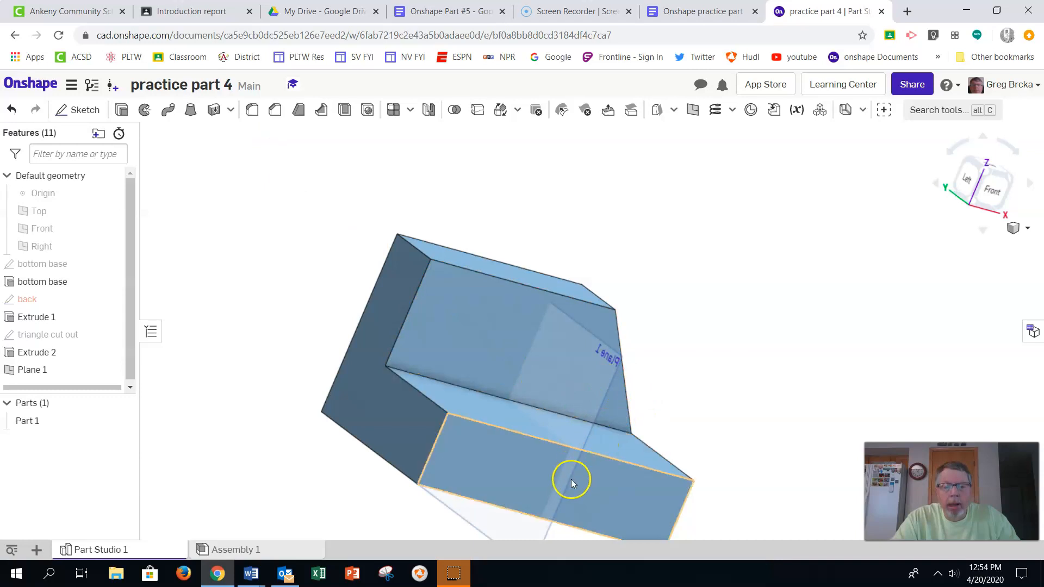
# - Start a sketch on Plane 1 and project the raised back's front face and the base's top face into it with Use
pyautogui.click(537, 539)
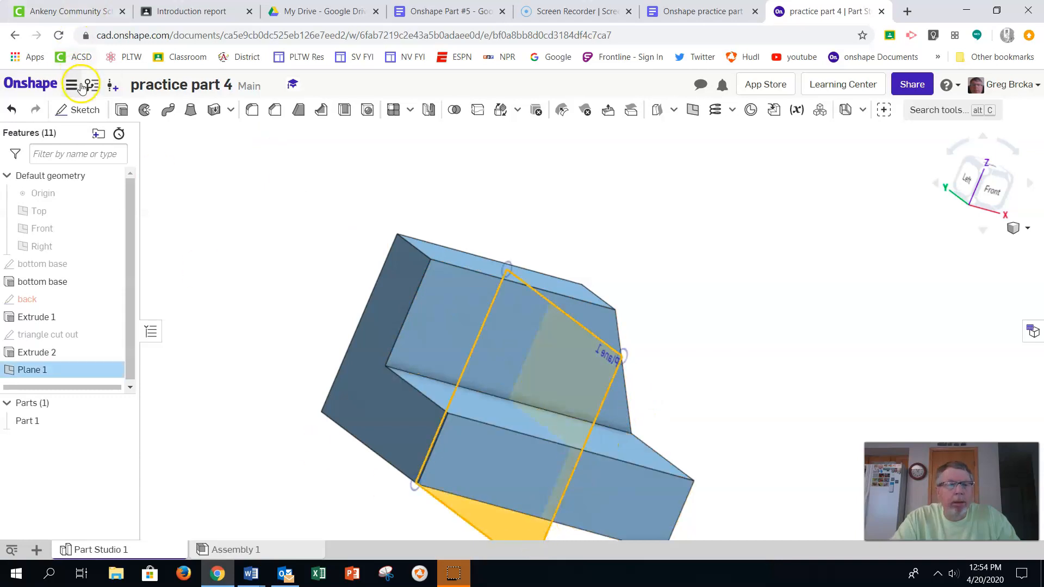
pyautogui.click(81, 110)
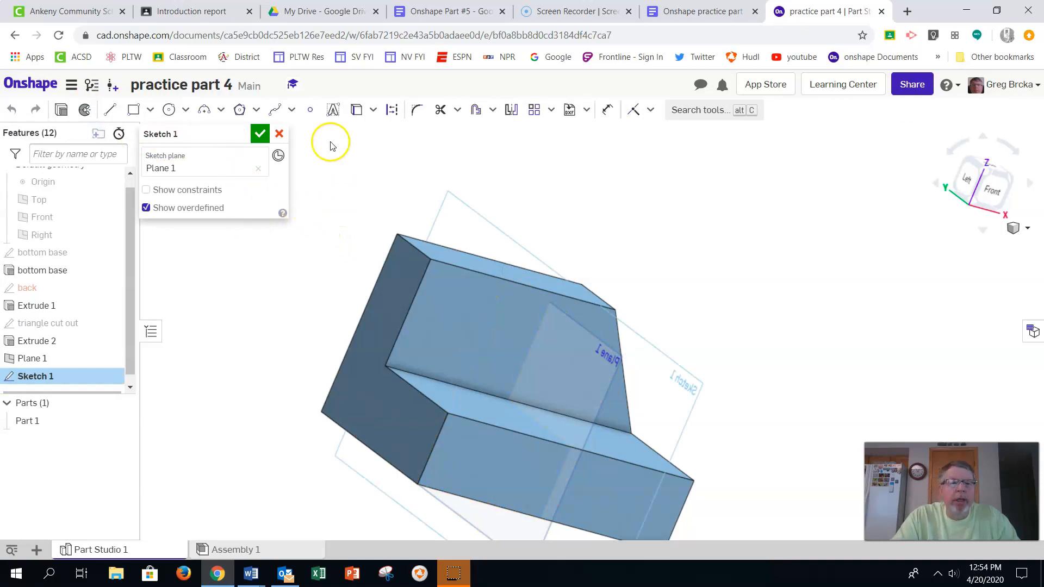
pyautogui.click(357, 110)
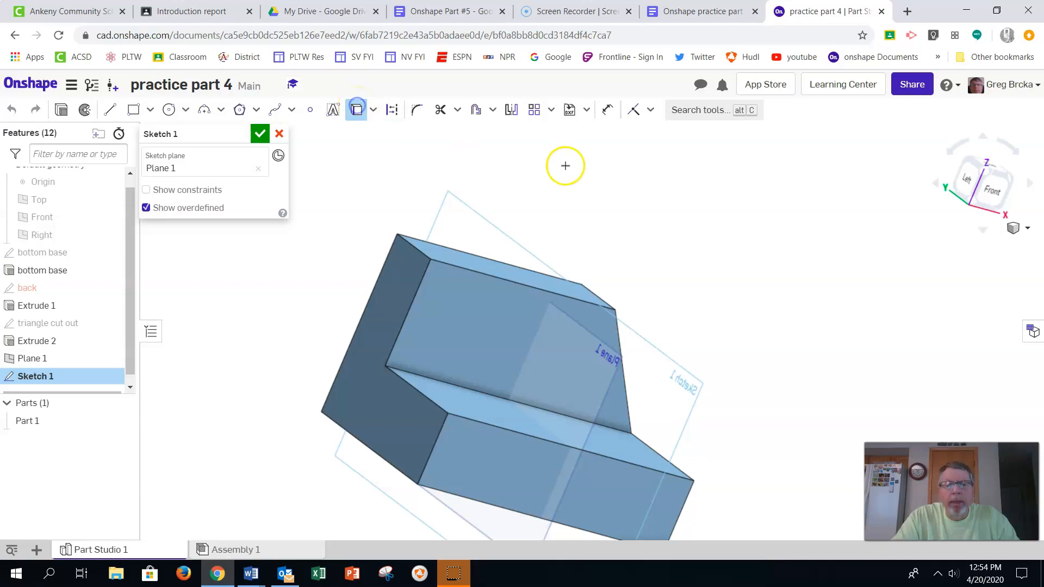
pyautogui.click(546, 315)
pyautogui.click(535, 432)
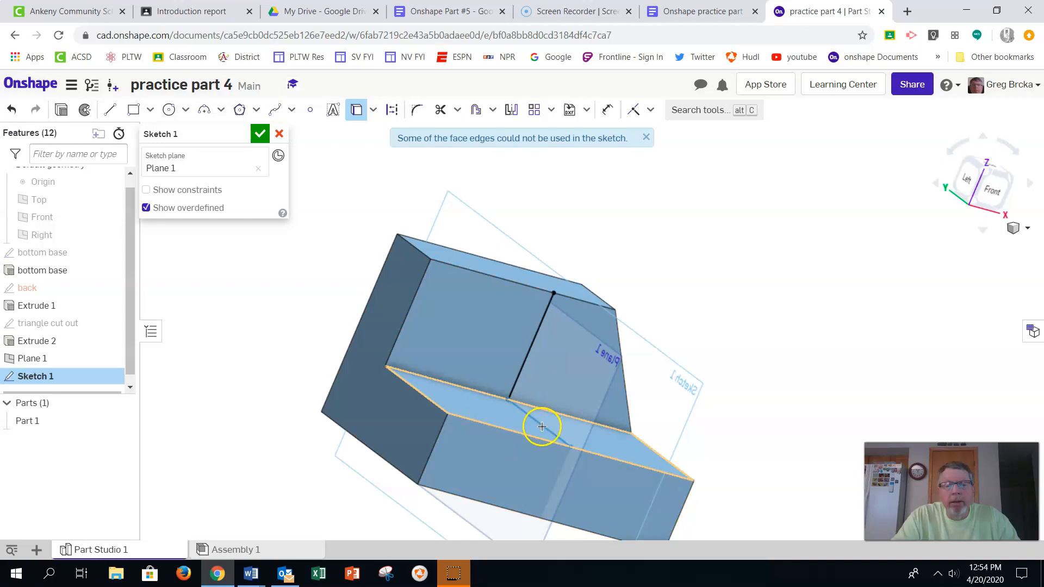
# - Close the rib triangle with a line between the outer ends of the projected lines, and compare it with the reference drawing
pyautogui.click(112, 112)
pyautogui.click(553, 293)
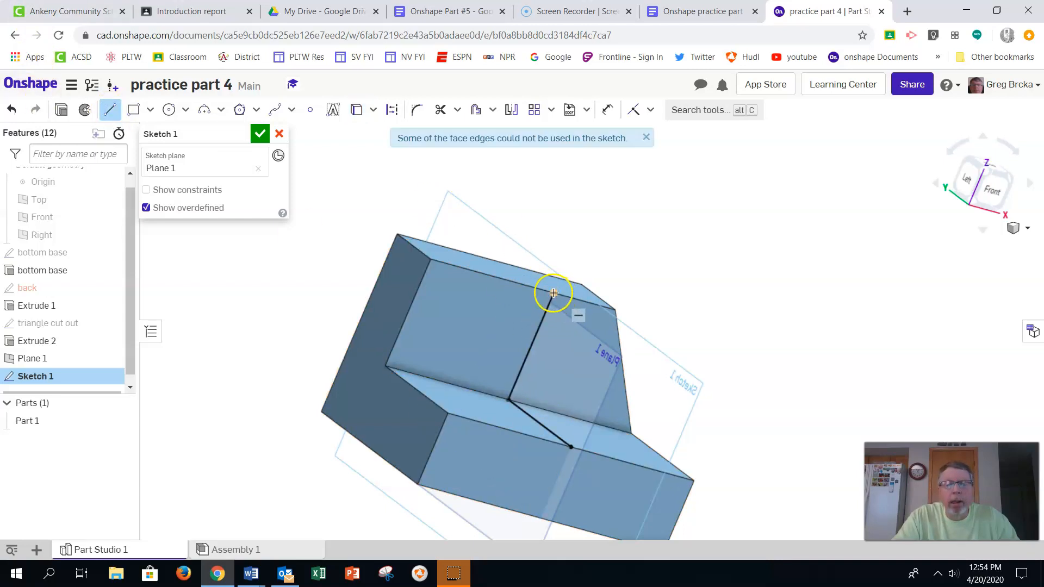
pyautogui.click(567, 448)
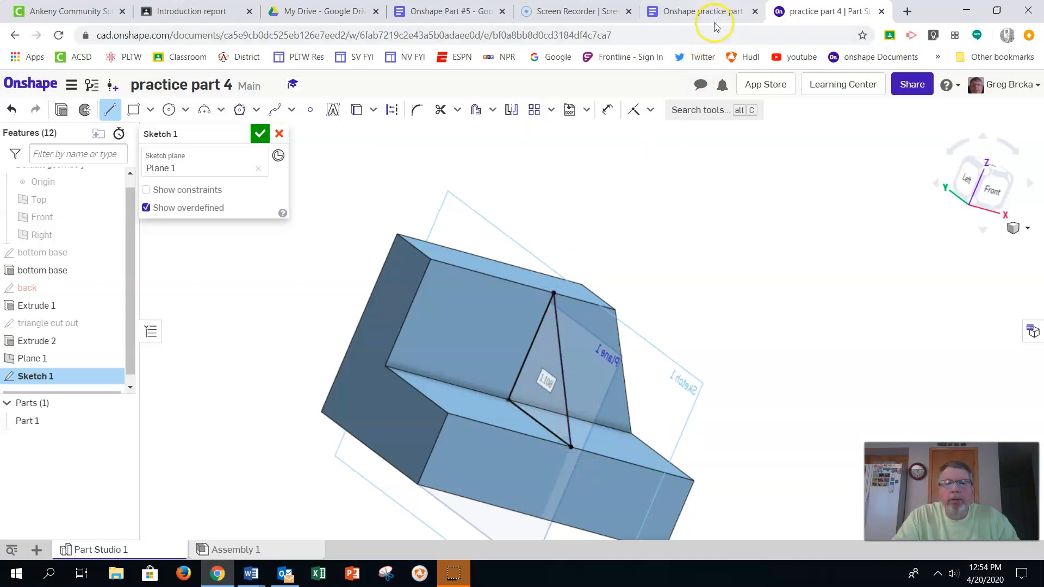
pyautogui.click(722, 11)
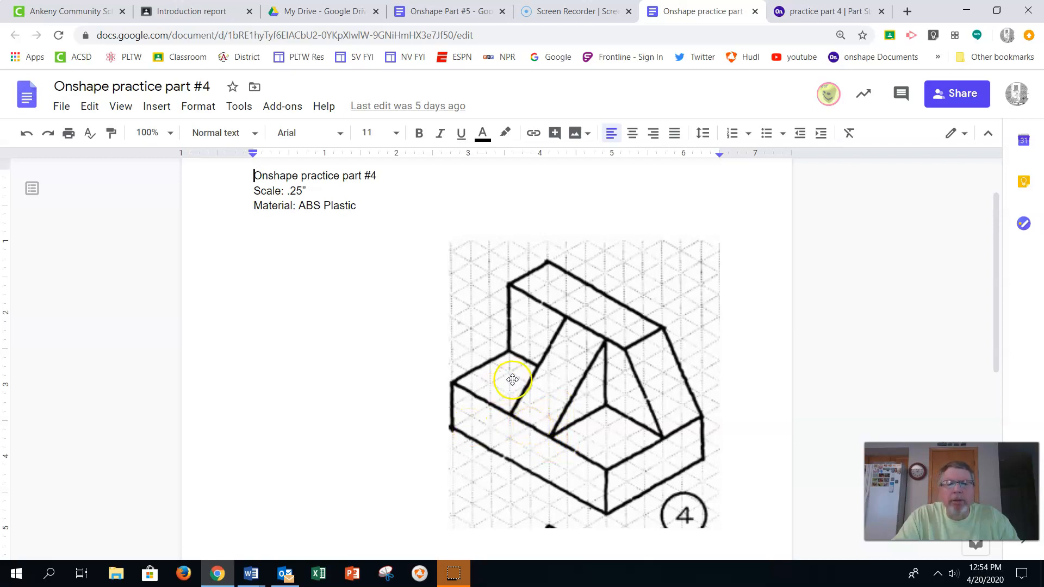
pyautogui.click(818, 15)
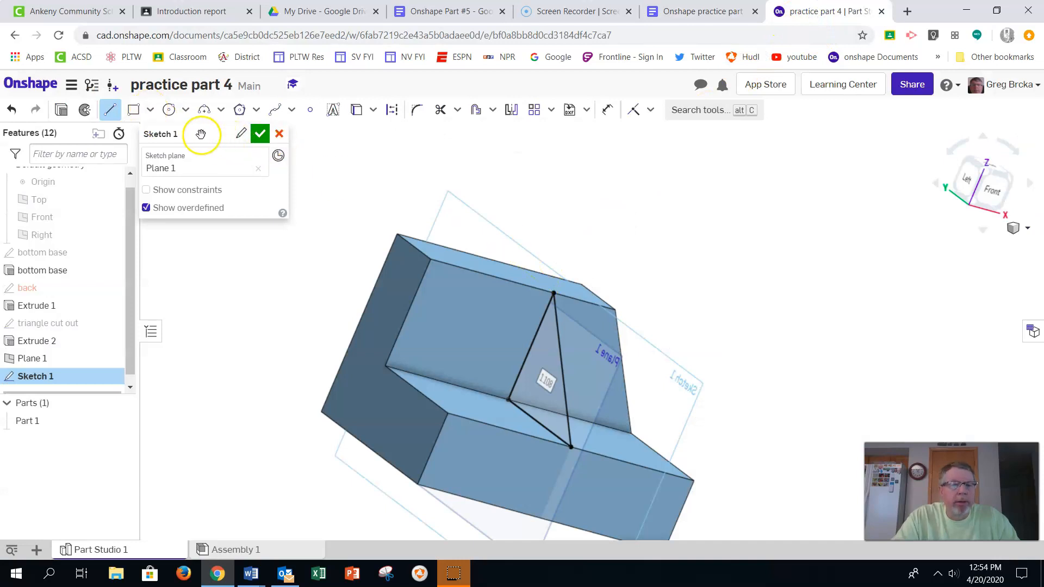
# - Rename the rib sketch as middle triangle and finish it
pyautogui.click(239, 134)
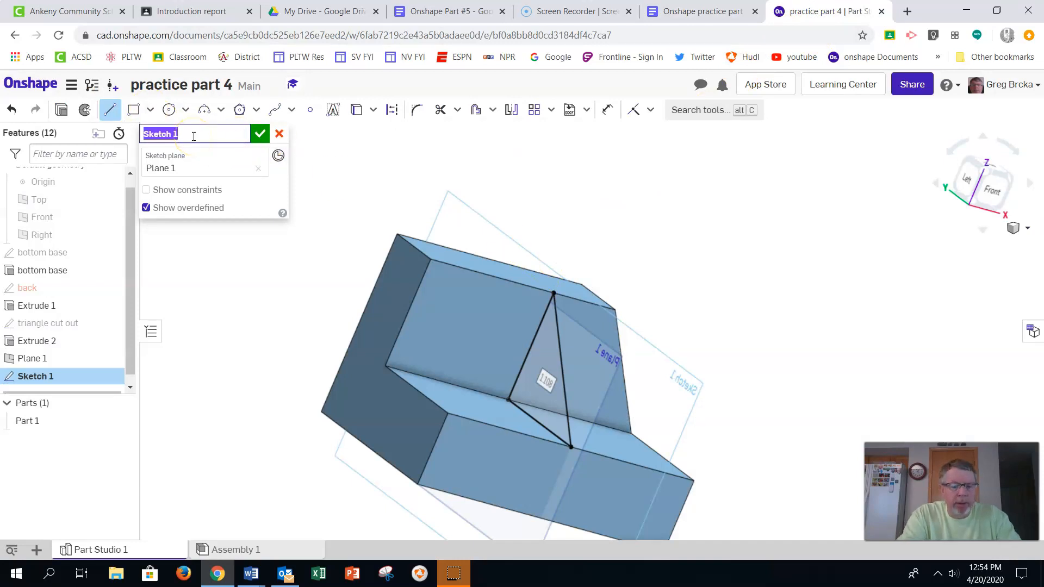
pyautogui.write('middle triangle')
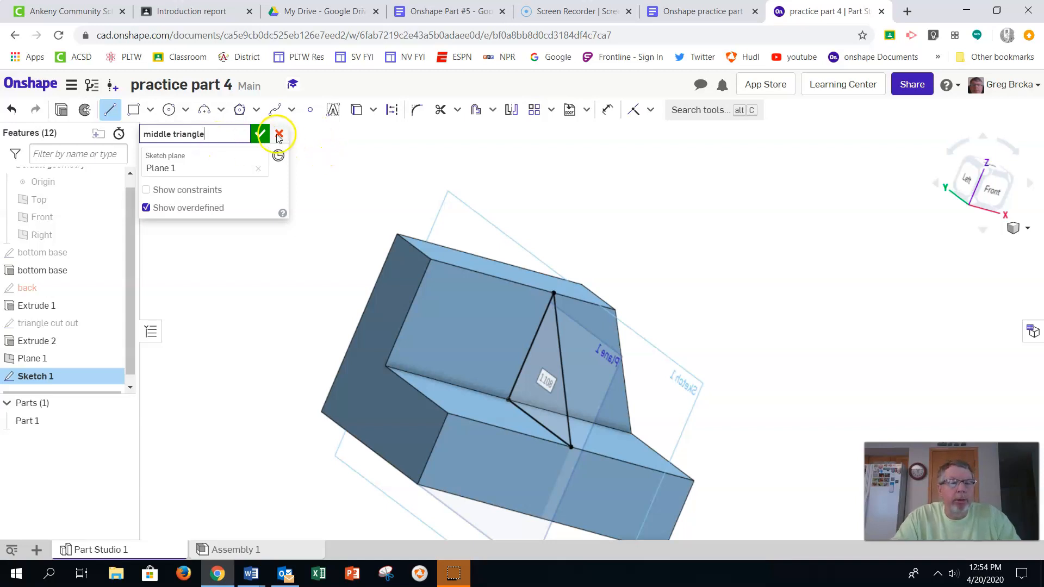
pyautogui.click(260, 136)
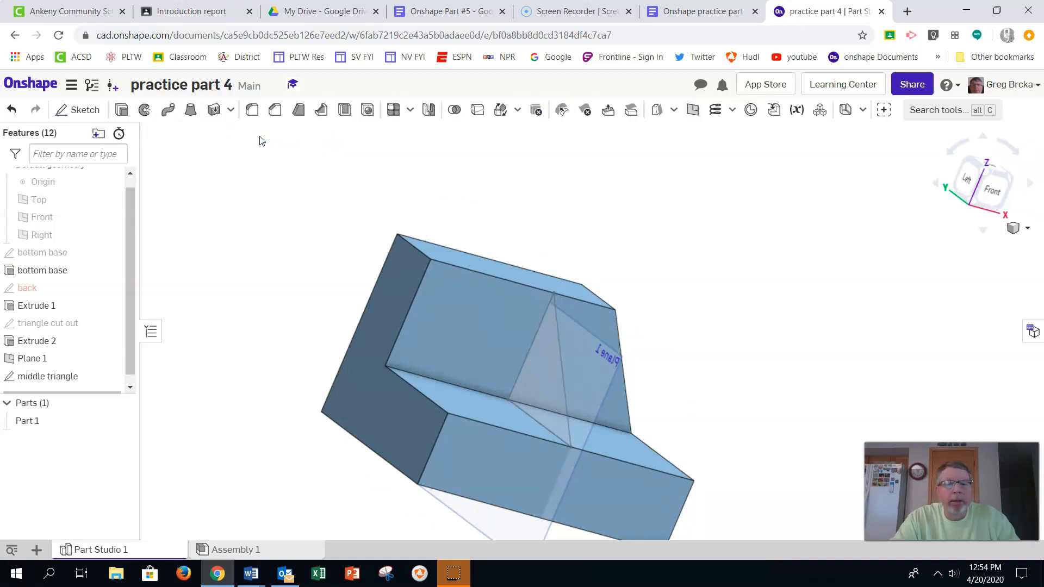
# - Extrude the middle triangle region as a Symmetric Add with a depth of 0.5 in
pyautogui.click(121, 110)
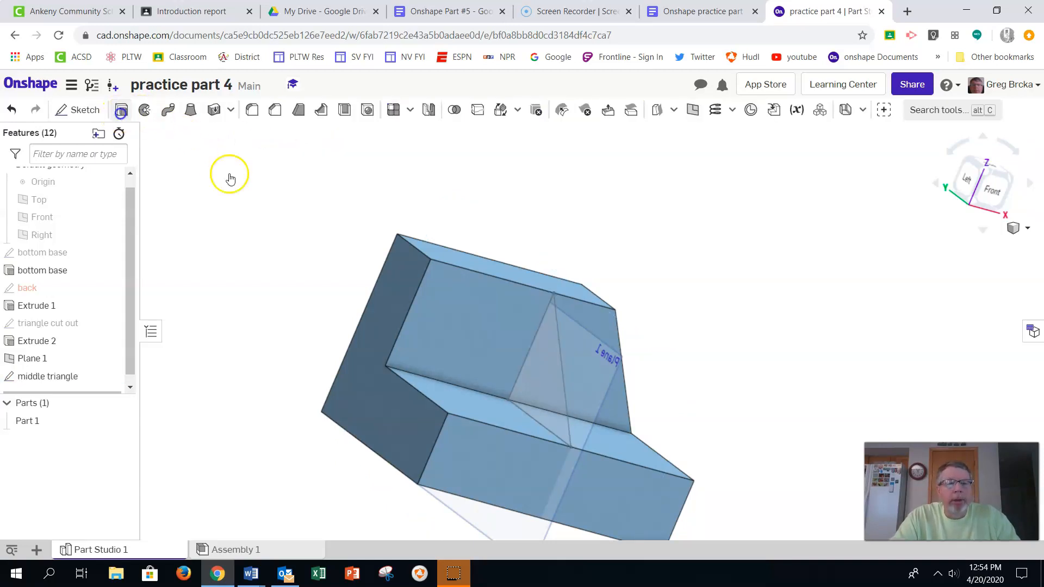
pyautogui.click(555, 343)
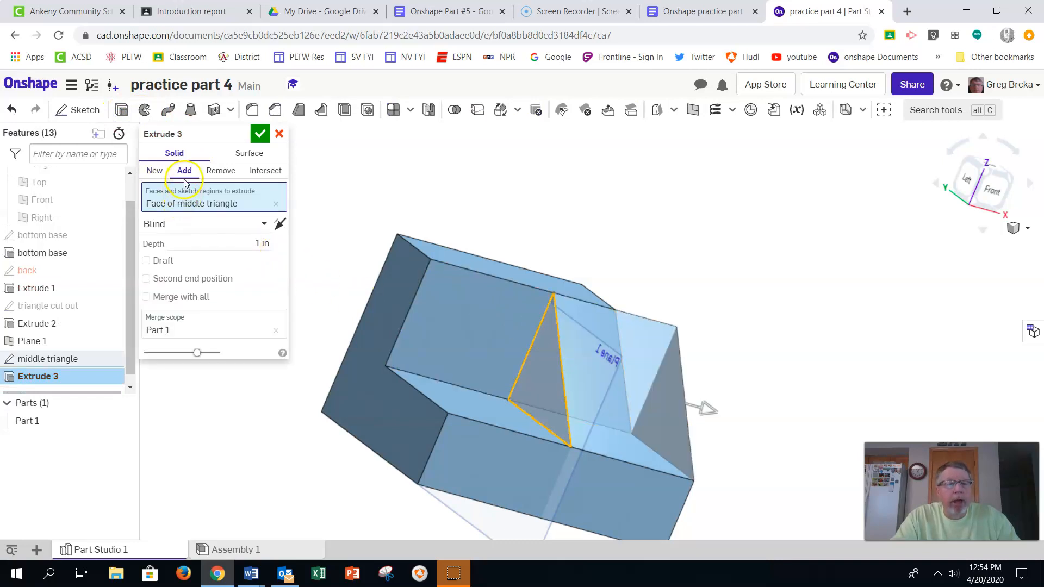
pyautogui.click(170, 224)
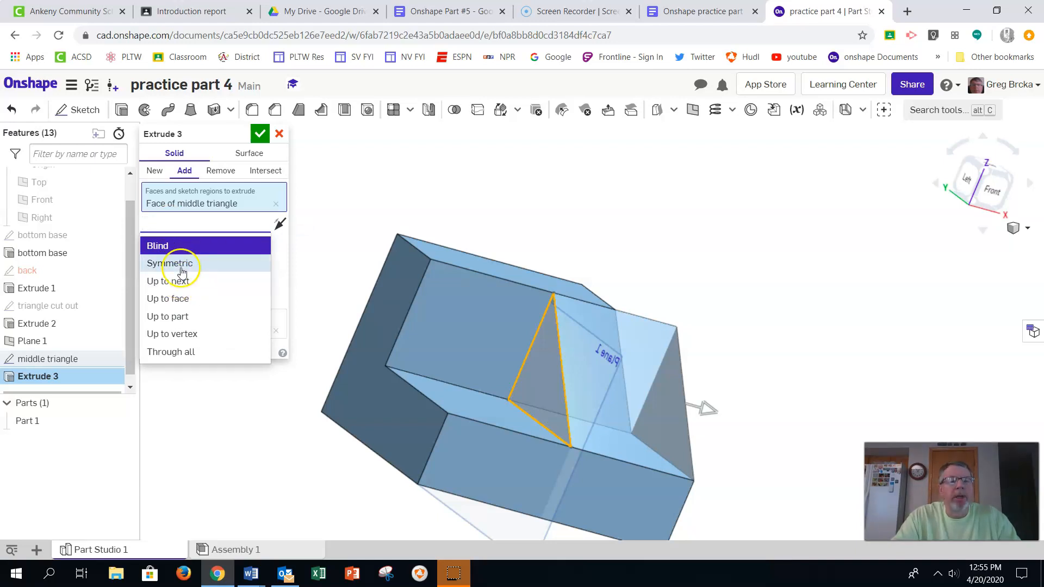
pyautogui.click(182, 268)
pyautogui.moveTo(243, 244); pyautogui.dragTo(261, 243)
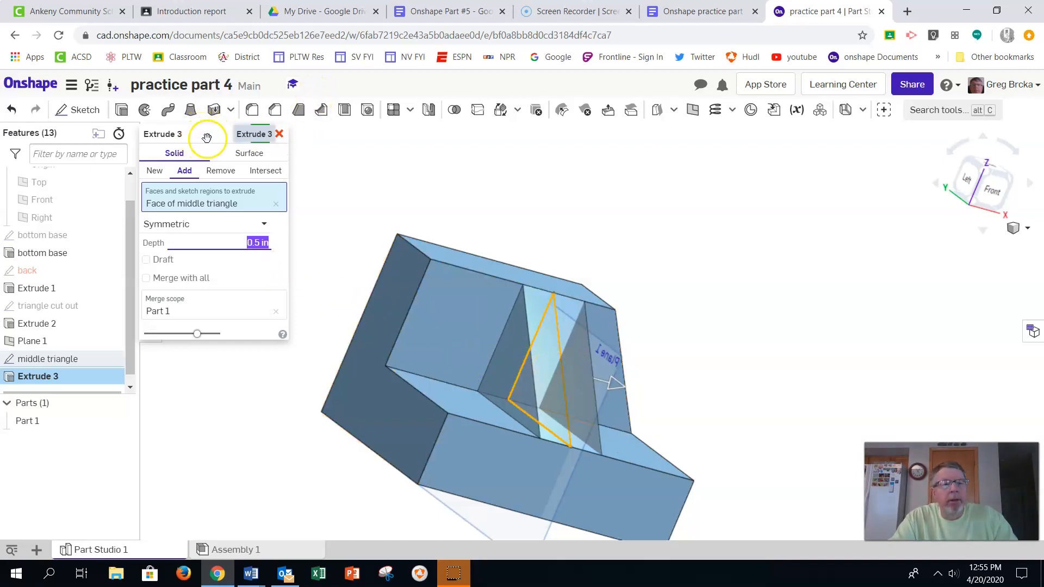
# - Rename the rib extrusion as middle triangle and accept it
pyautogui.click(217, 135)
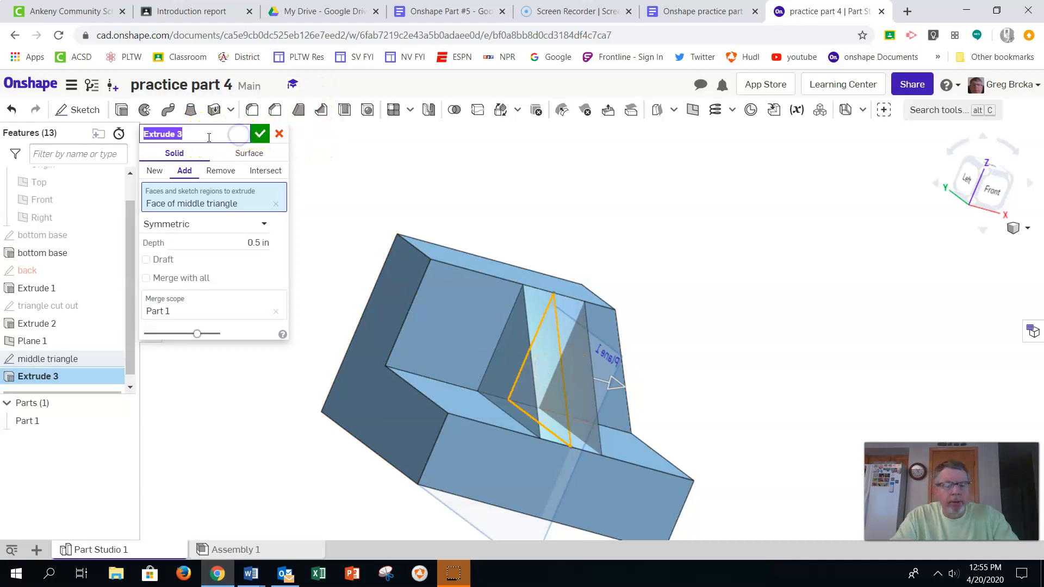
pyautogui.write('middle triangle')
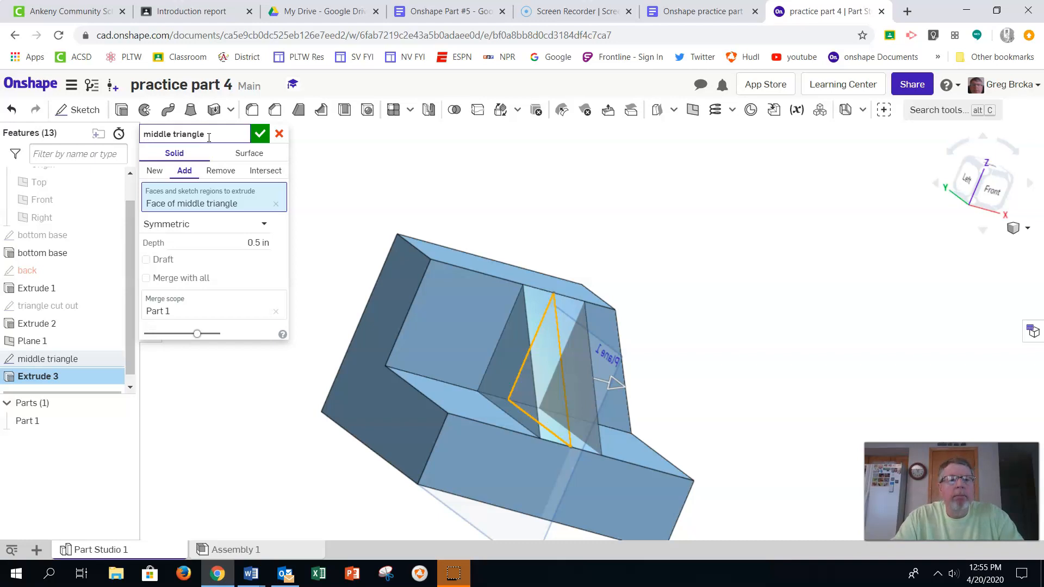
pyautogui.click(260, 135)
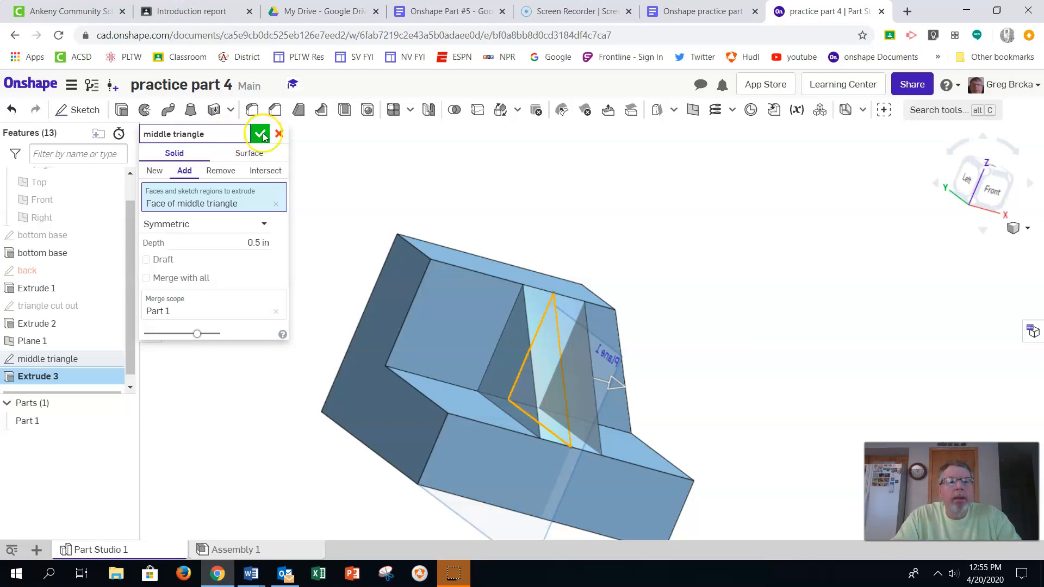
# - Hide Plane 1 so only the solid part is displayed
pyautogui.moveTo(668, 255); pyautogui.dragTo(616, 282, button='middle')
pyautogui.moveTo(703, 278); pyautogui.dragTo(624, 272, button='right')
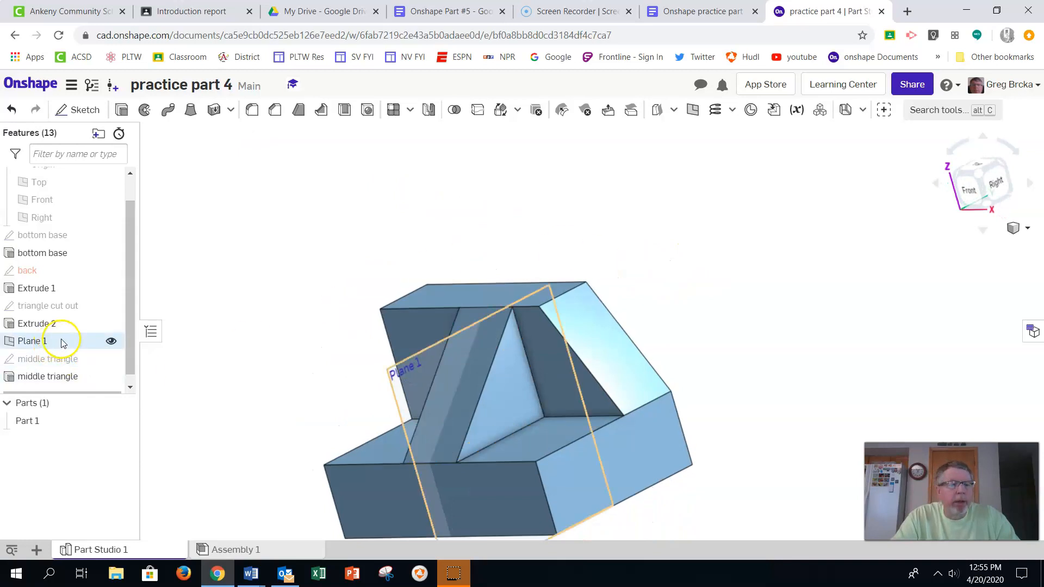
pyautogui.click(113, 341)
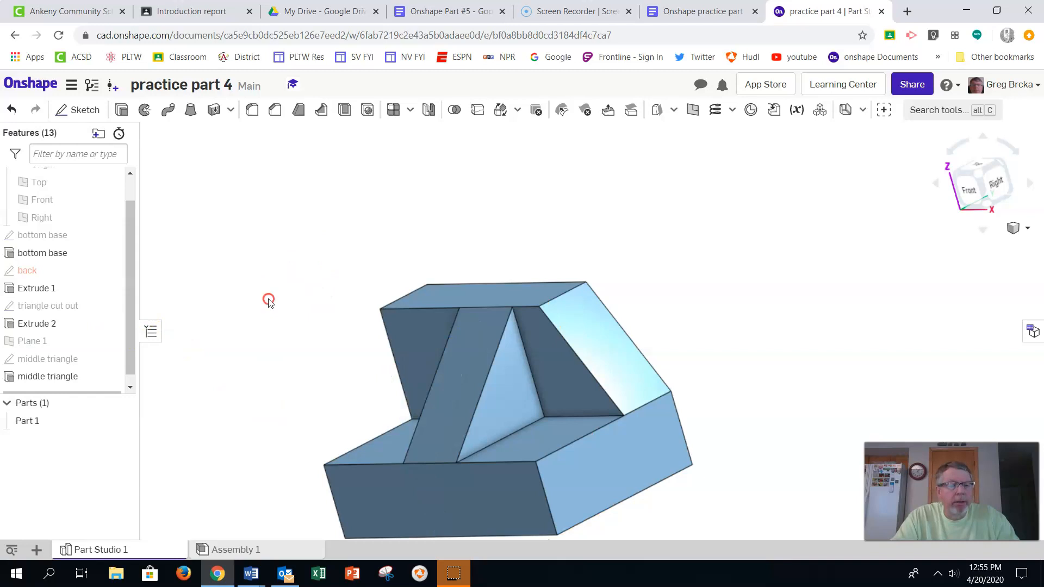
pyautogui.moveTo(268, 303); pyautogui.dragTo(298, 235, button='middle')
# - Assign the ABS material from the Onshape Material Library to Part 1
pyautogui.rightClick(58, 425)
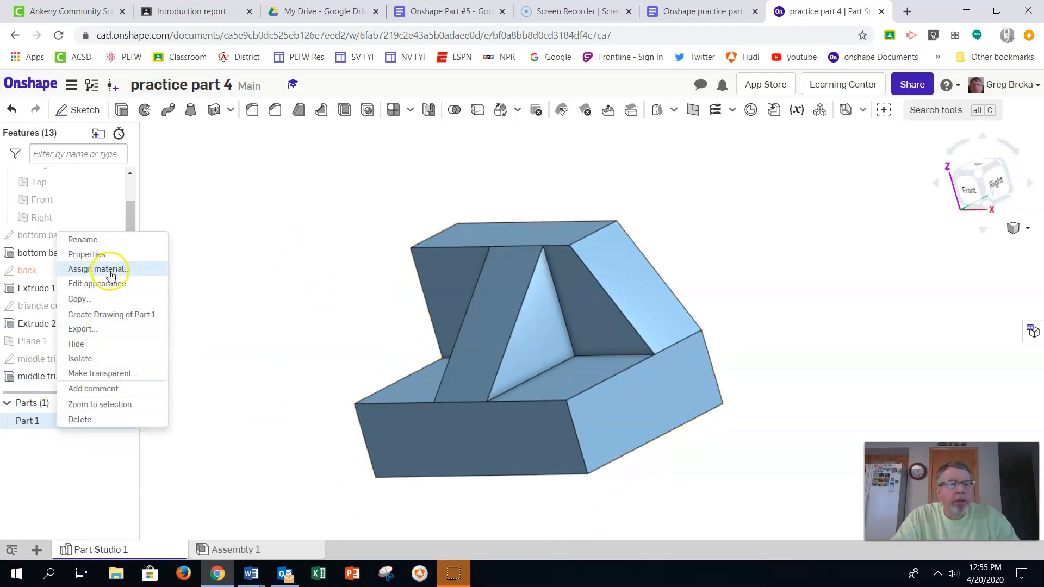
pyautogui.click(110, 272)
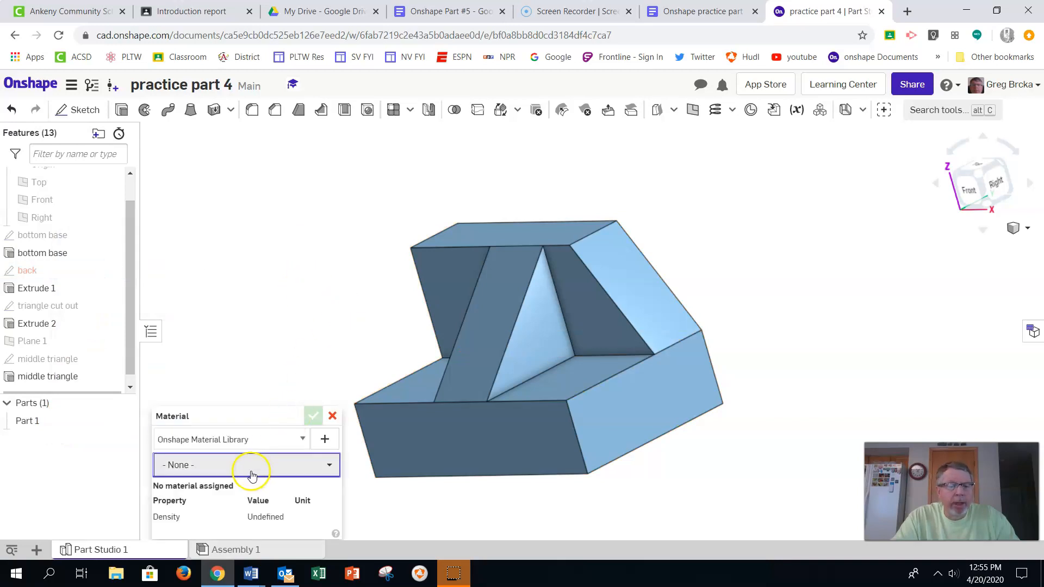
pyautogui.click(250, 466)
pyautogui.write('ABS')
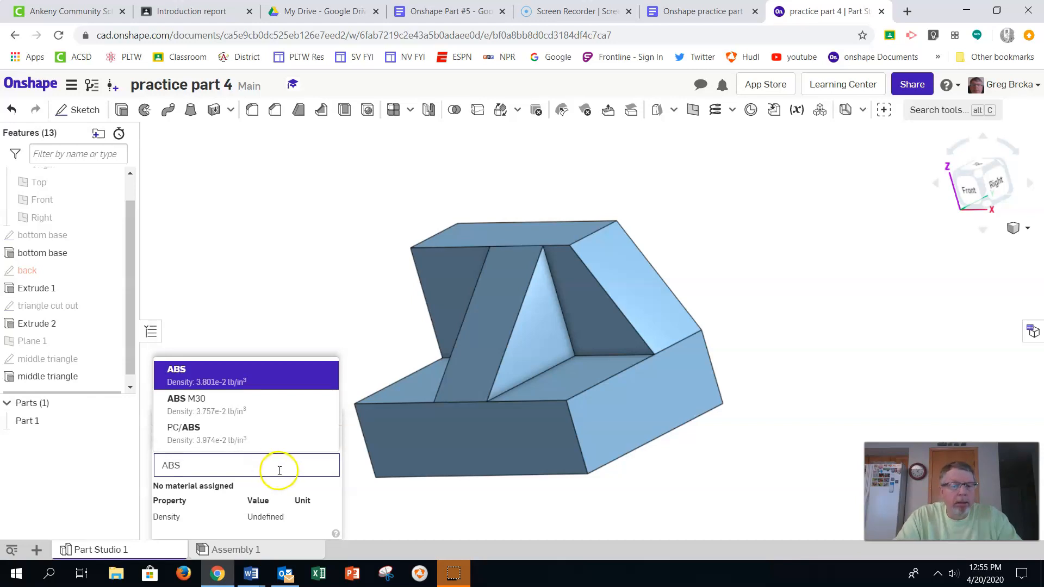
pyautogui.press('Return')
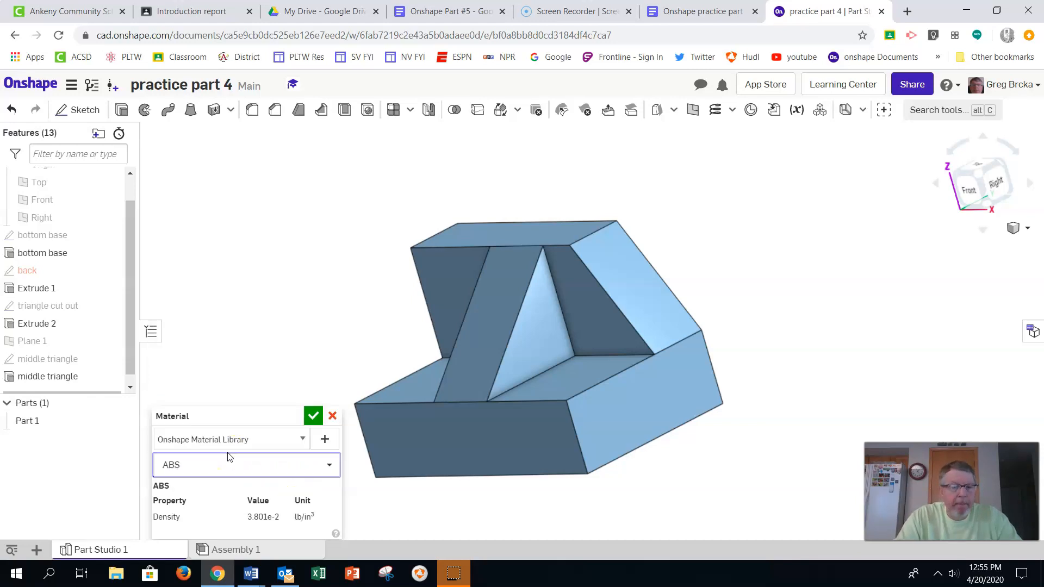
pyautogui.click(314, 415)
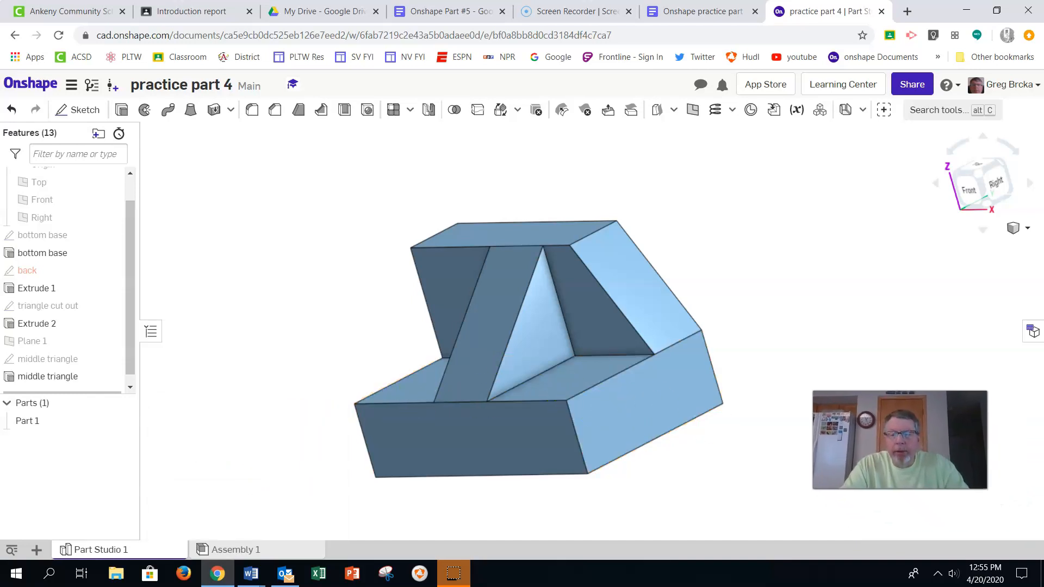
# - Show the mass properties of Part 1
pyautogui.click(50, 420)
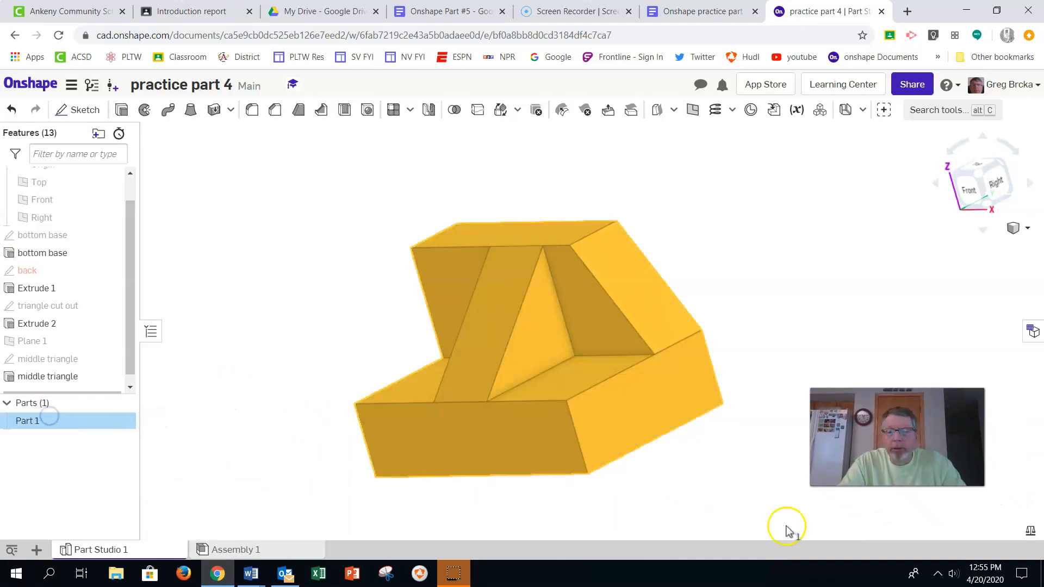
pyautogui.click(1033, 531)
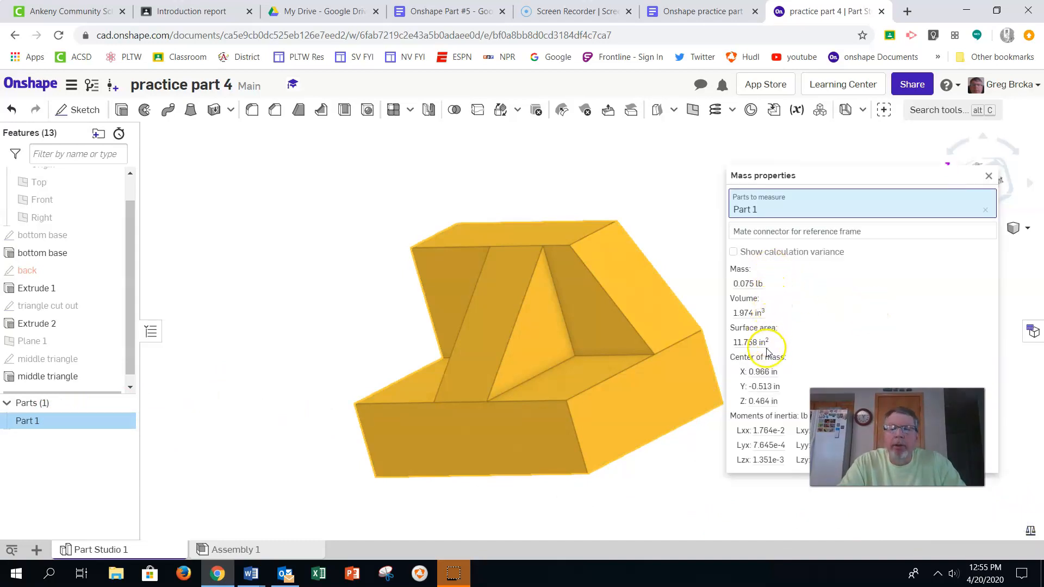
# - Review the Onshape practice part #4 document's scale, material and reference drawing, and return to the part's mass properties
pyautogui.click(700, 10)
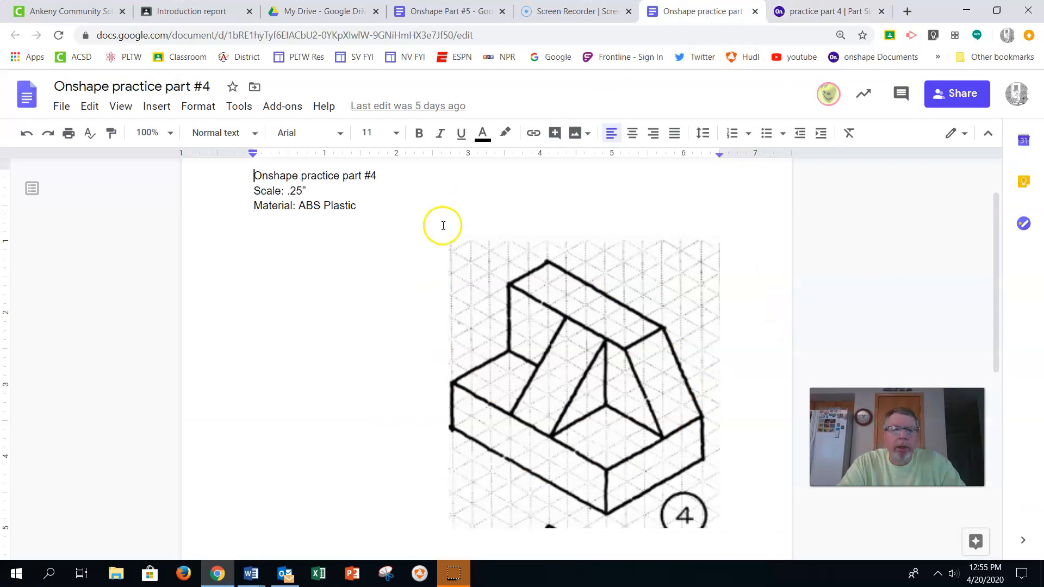
pyautogui.scroll(1, 397, 263)
pyautogui.scroll(-5, 397, 266)
pyautogui.scroll(6, 395, 267)
pyautogui.scroll(-1, 394, 266)
pyautogui.scroll(1, 393, 268)
pyautogui.scroll(-2, 361, 326)
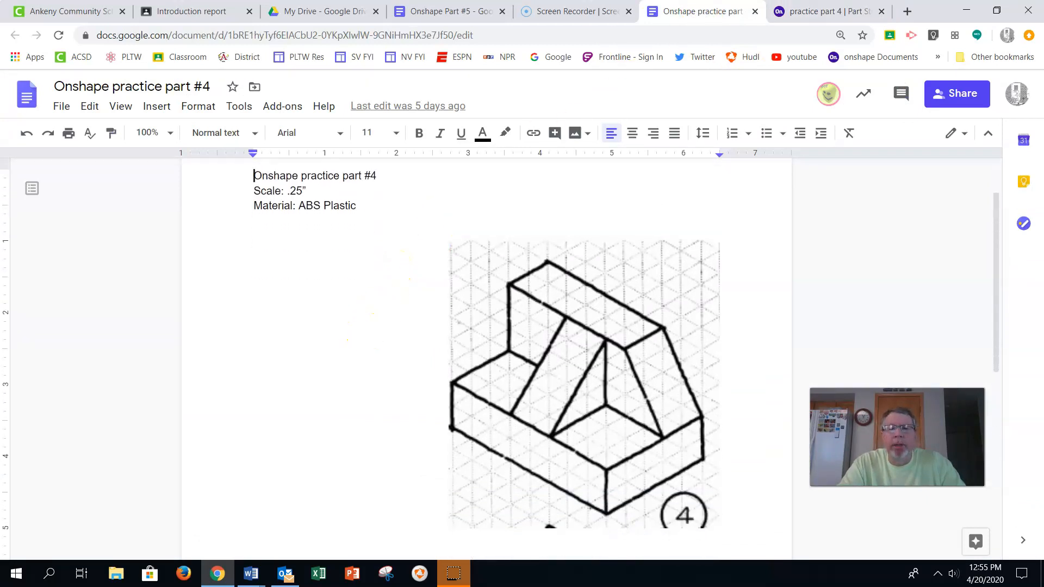
pyautogui.click(817, 15)
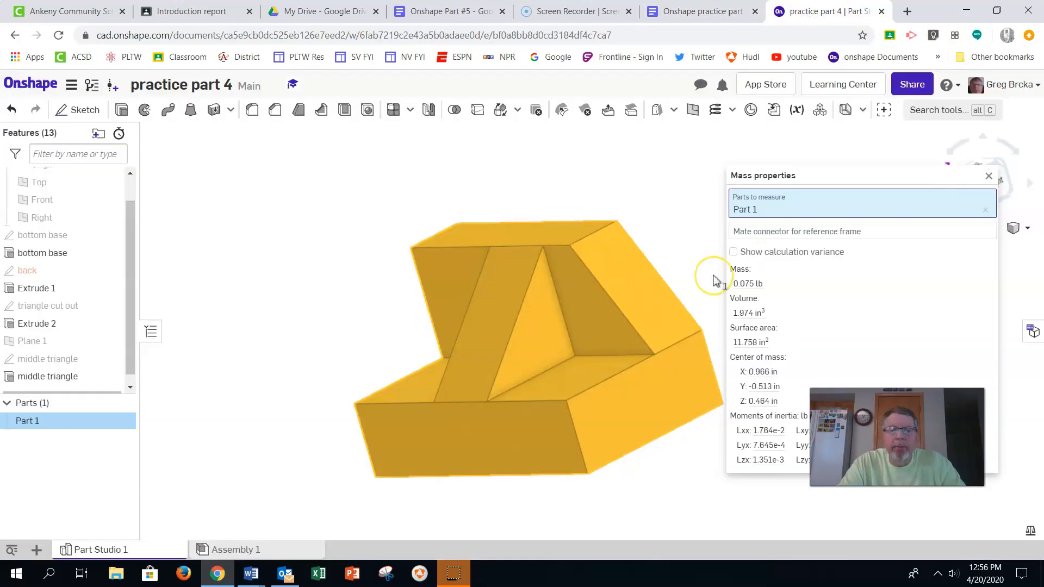